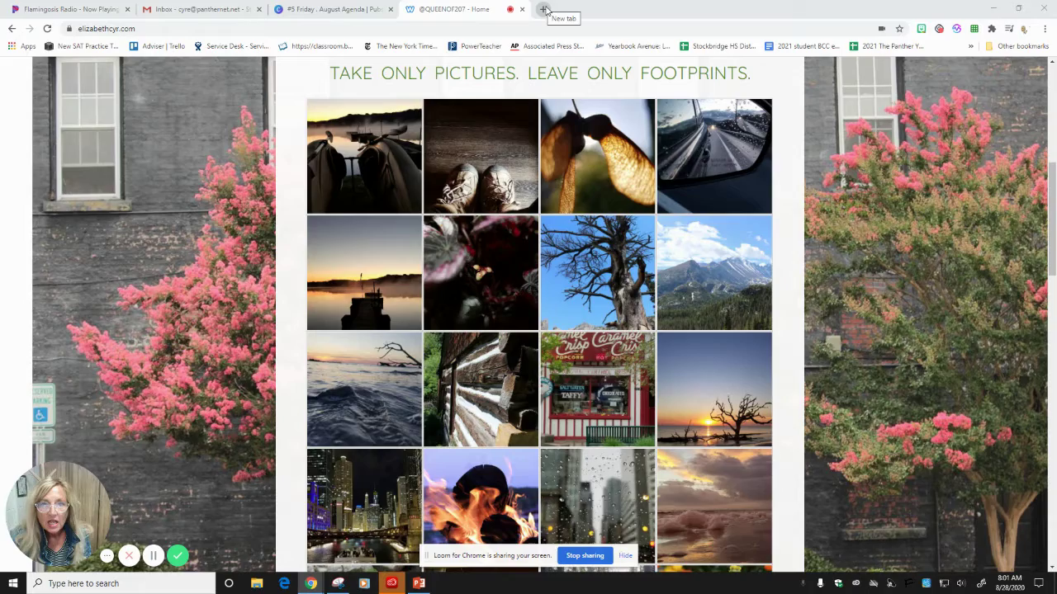
# Open a new Chrome tab and go to smugmug.com
pyautogui.click(544, 10)
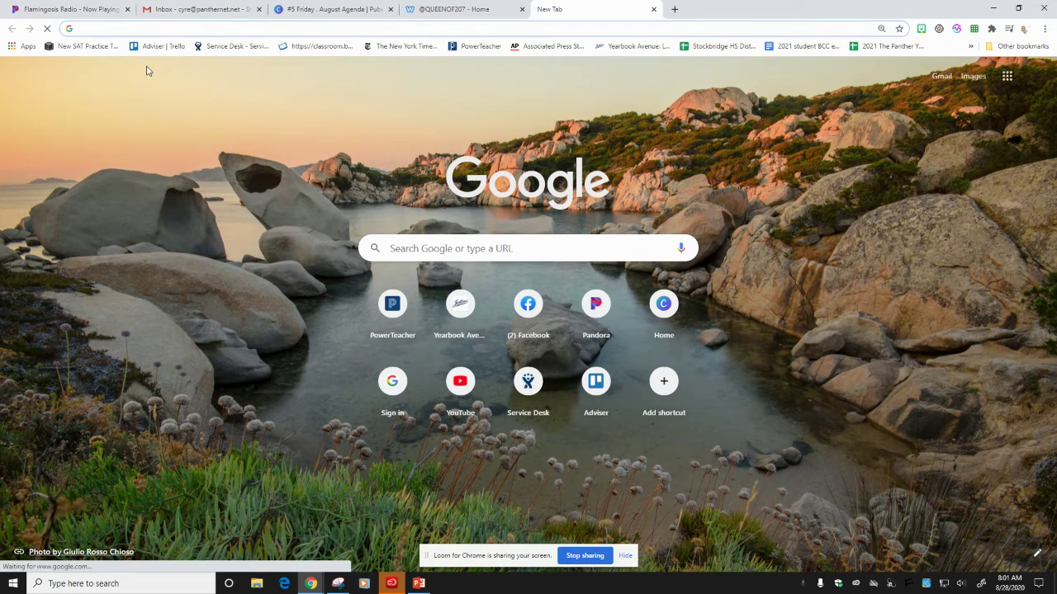
pyautogui.write('smugm')
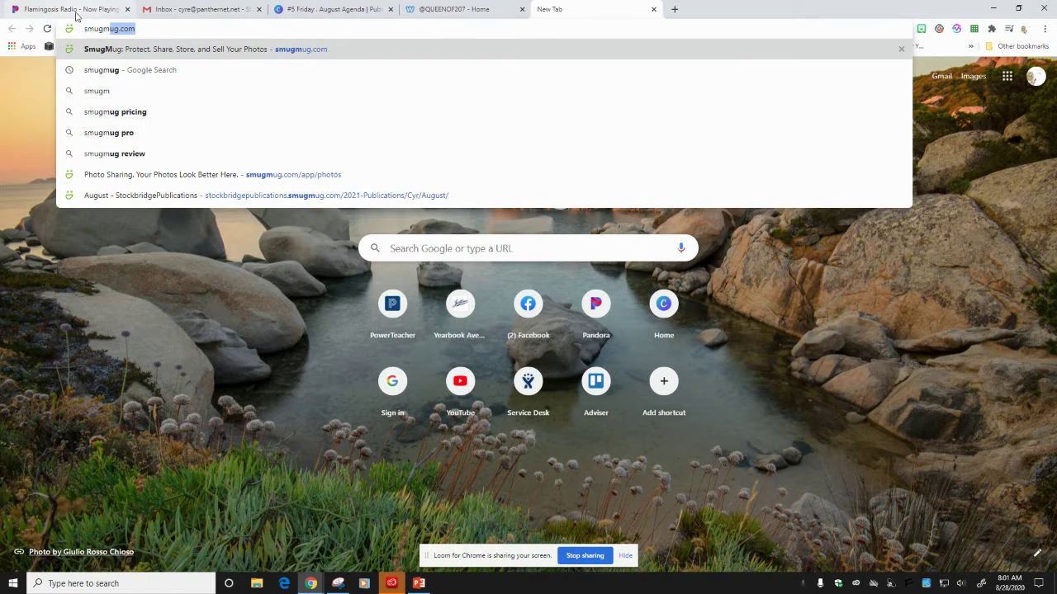
pyautogui.write('ug.com/')
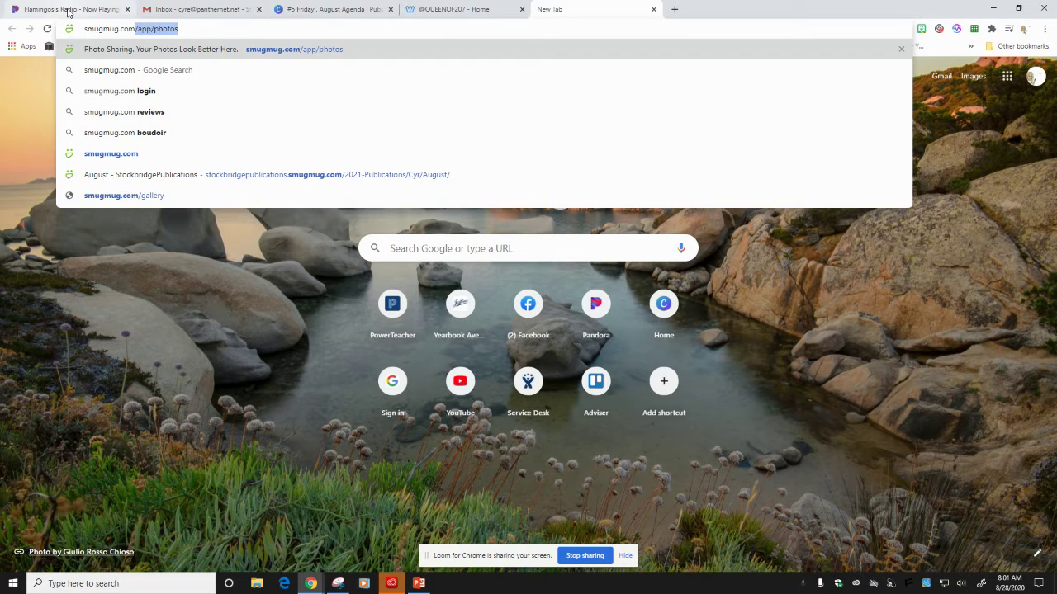
pyautogui.press('Return')
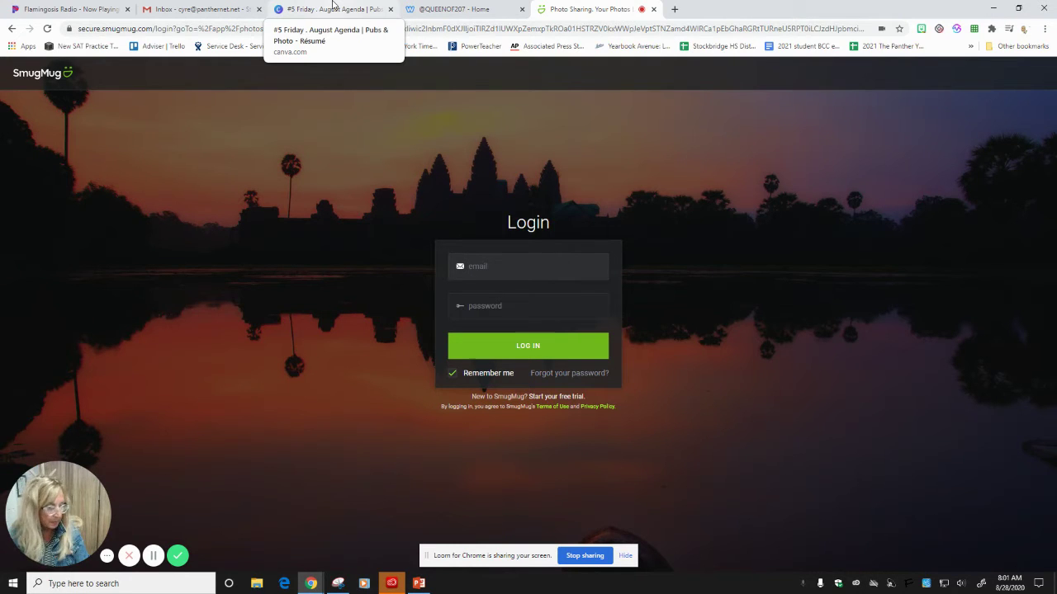
# Log in to SmugMug with the publications account's username and password
pyautogui.write('Stock')
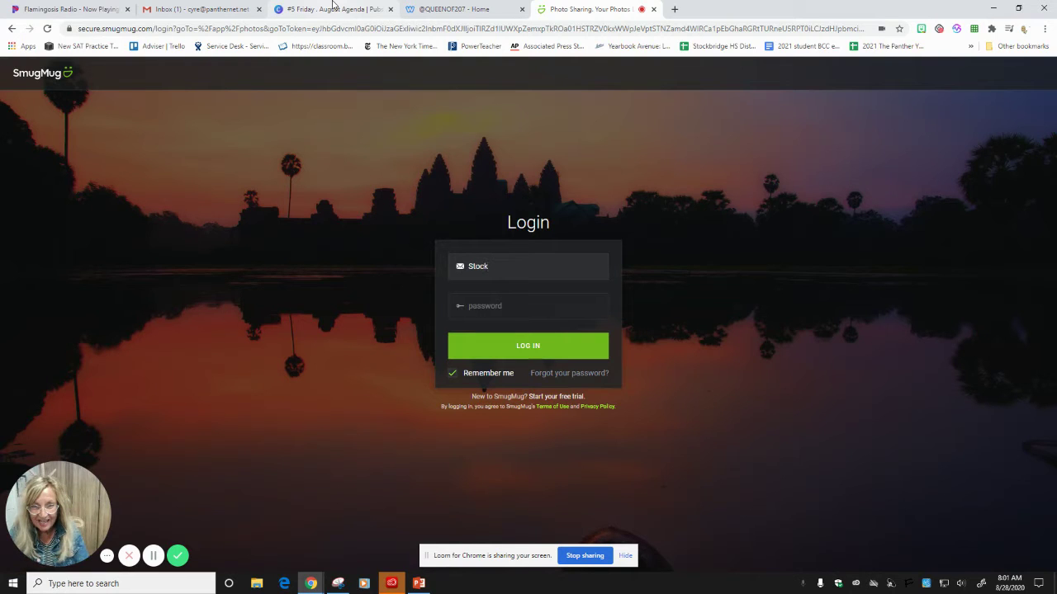
pyautogui.write('bridgePu')
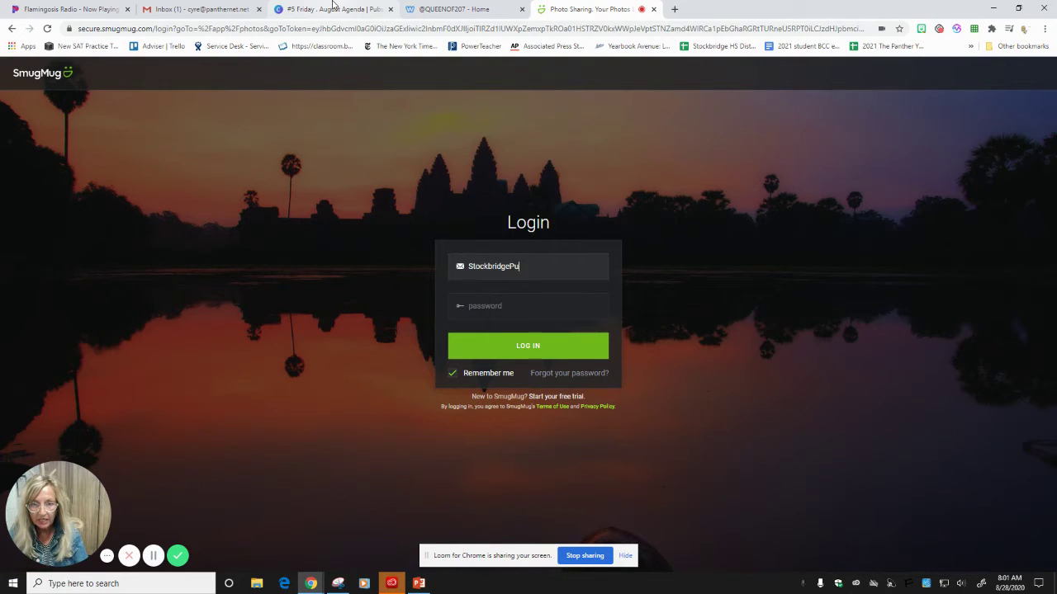
pyautogui.write('blication')
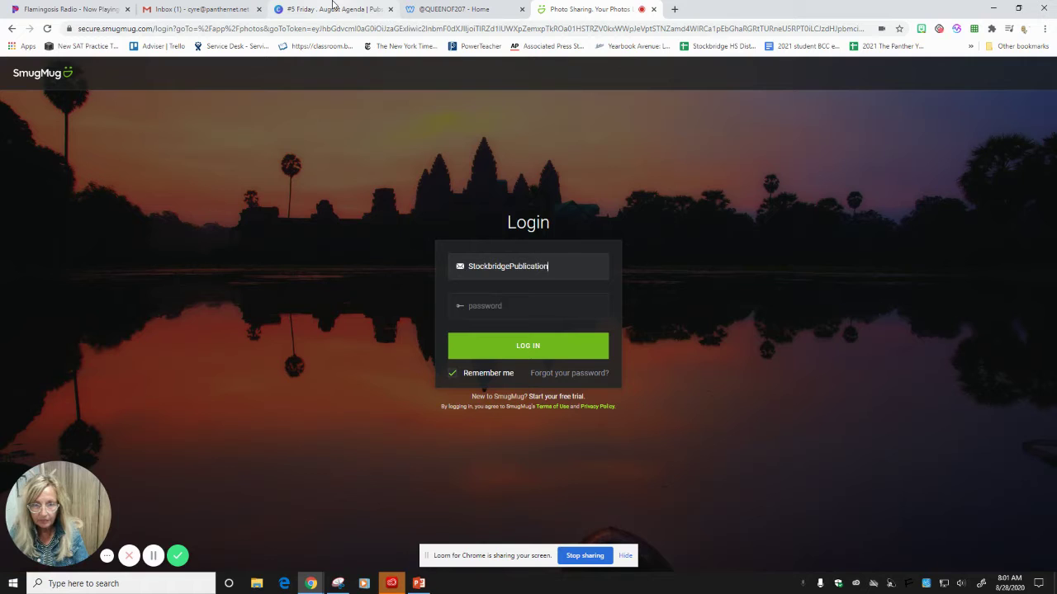
pyautogui.write('s')
pyautogui.press('Tab')
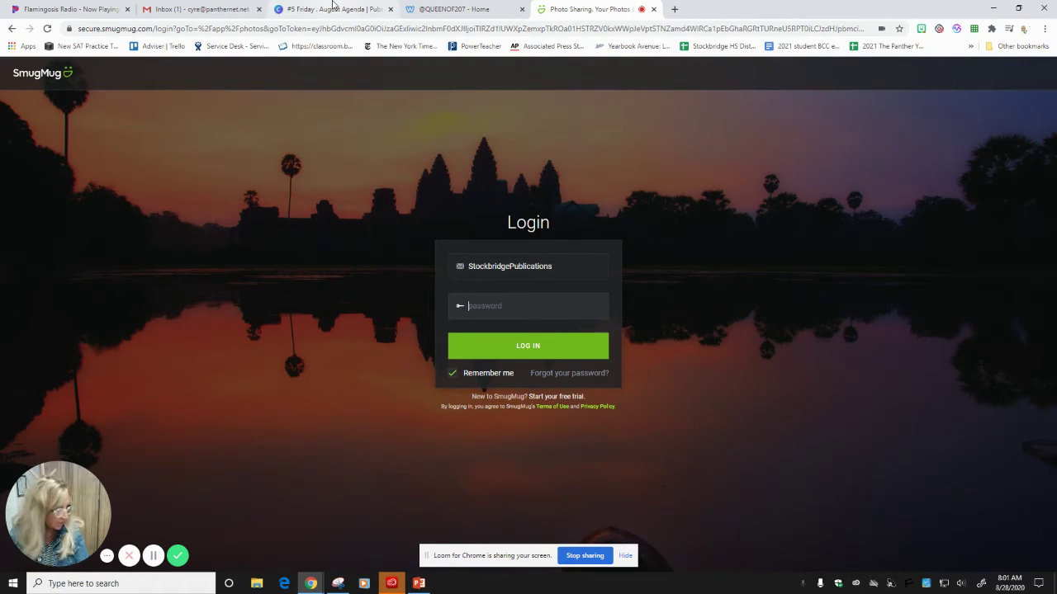
pyautogui.write('•')
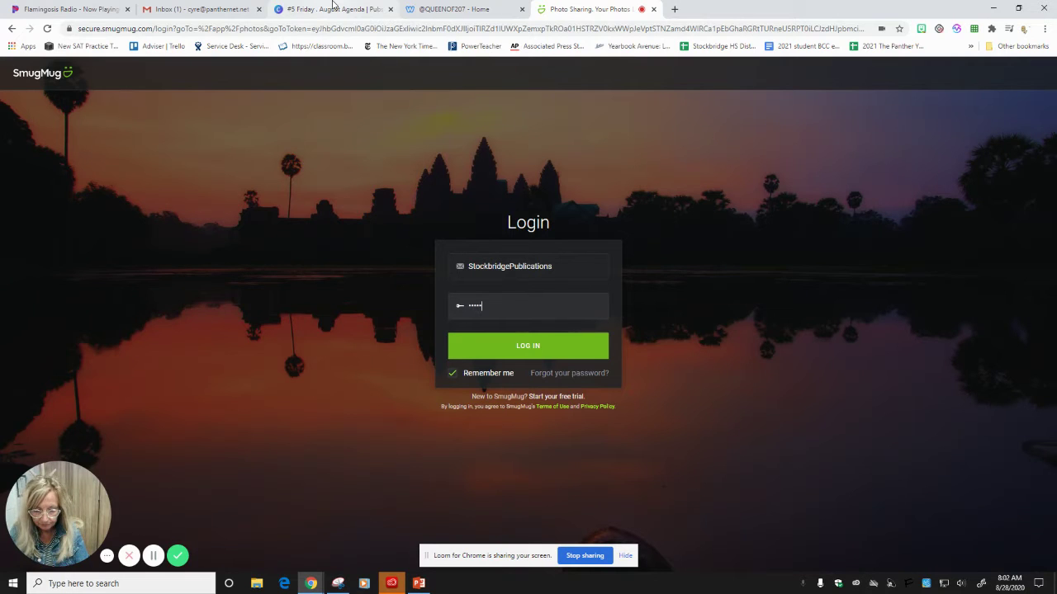
pyautogui.write('••••••')
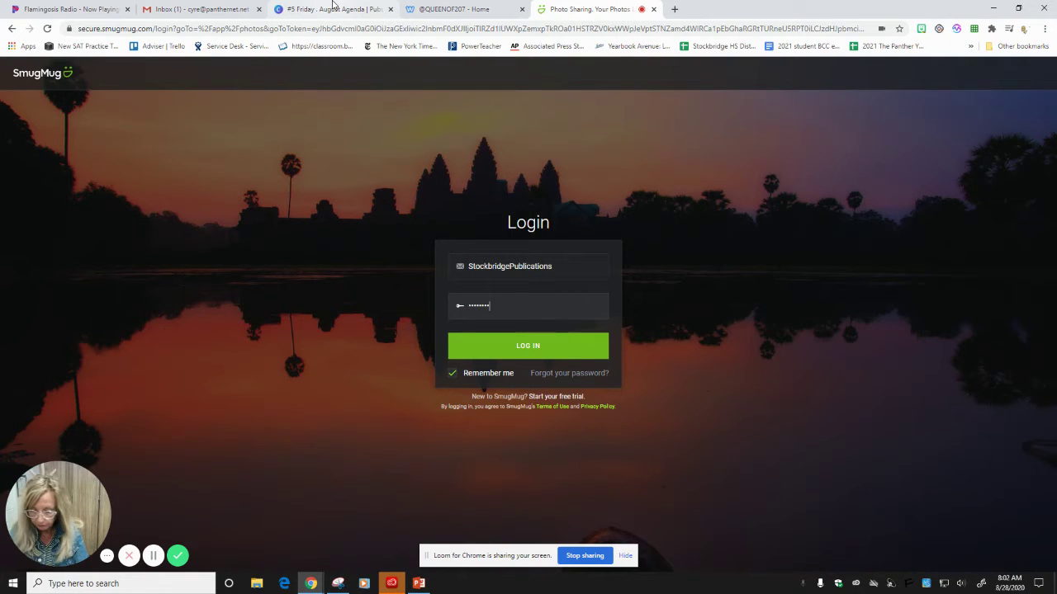
pyautogui.write('•')
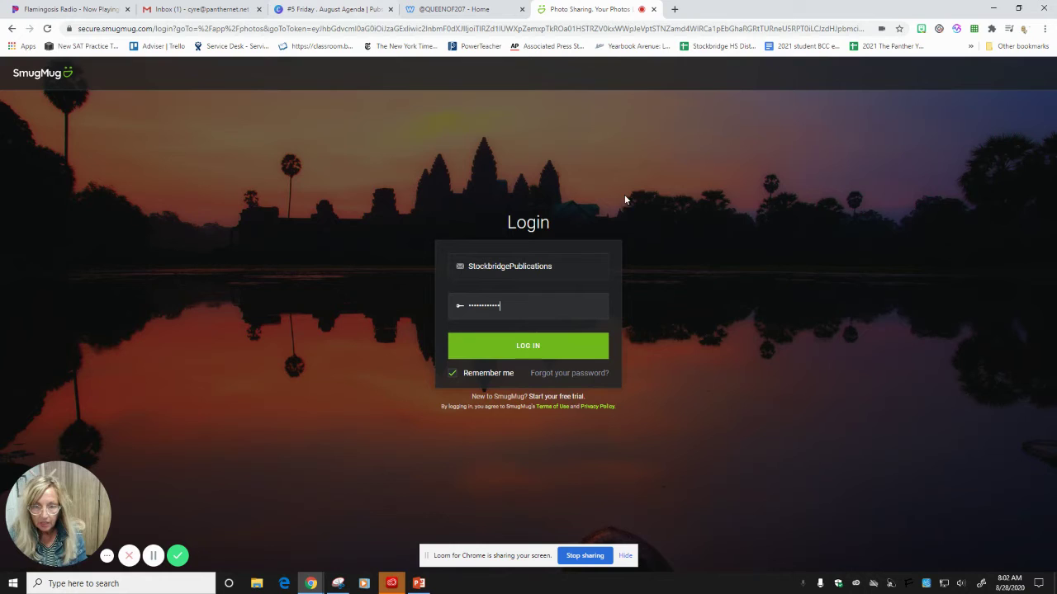
pyautogui.click(534, 345)
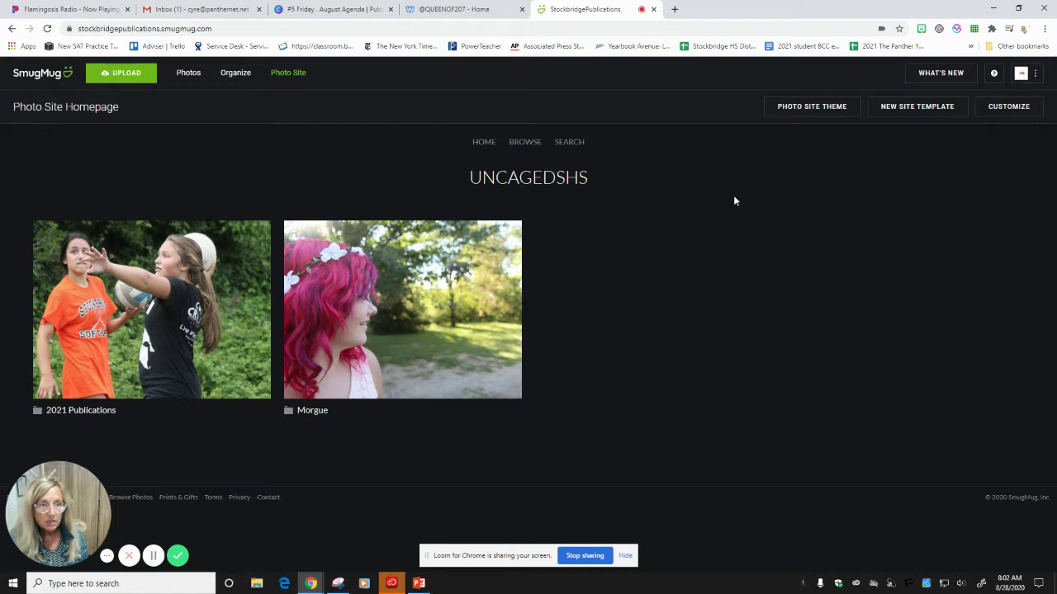
# Open and dismiss the avatar account menu on the UNCAGEDSHS Photo Site Homepage
pyautogui.click(1020, 74)
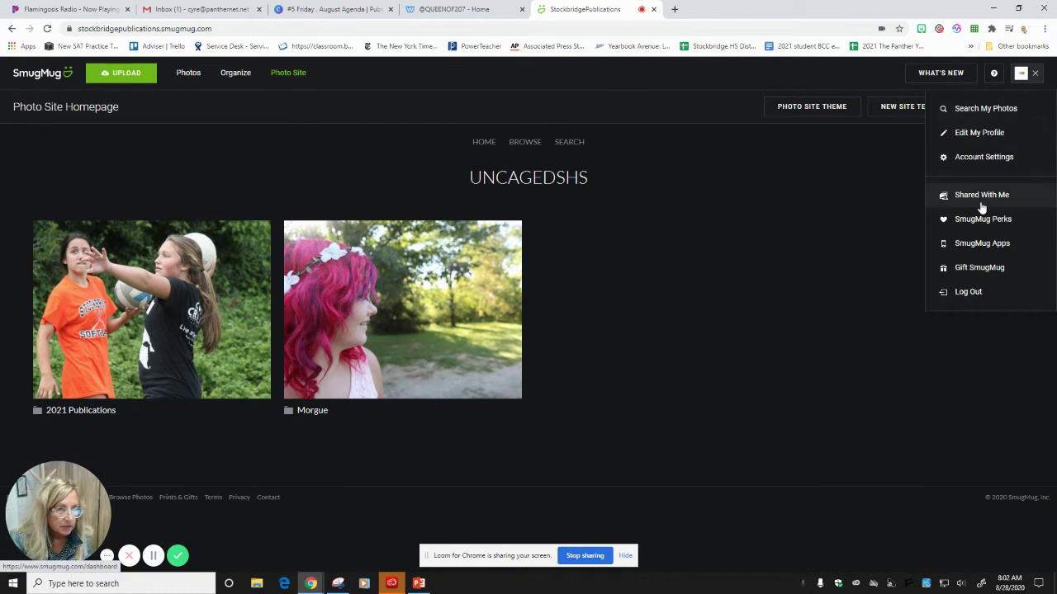
pyautogui.click(891, 204)
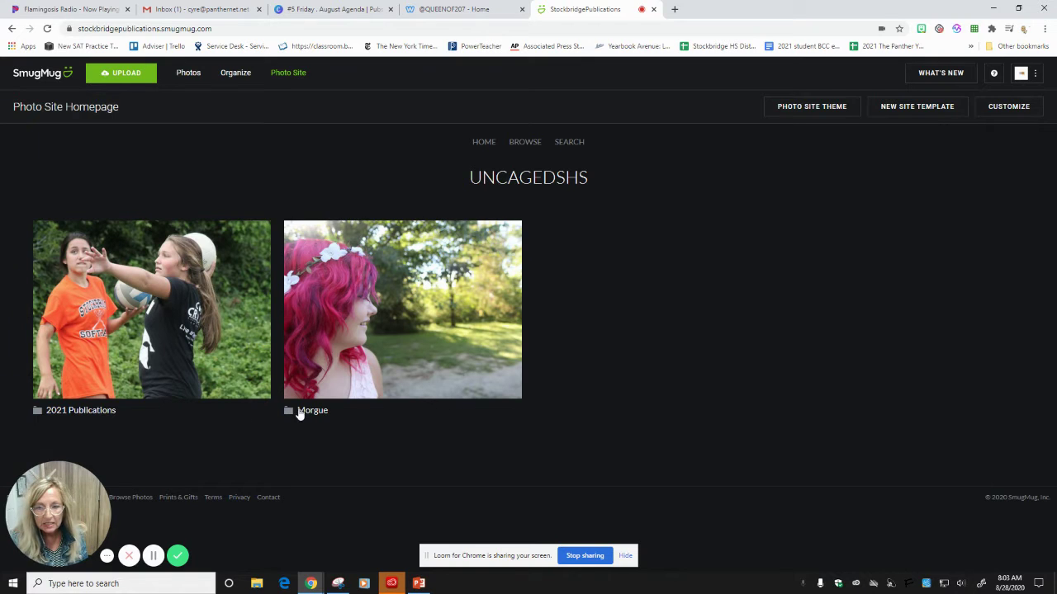
pyautogui.click(311, 412)
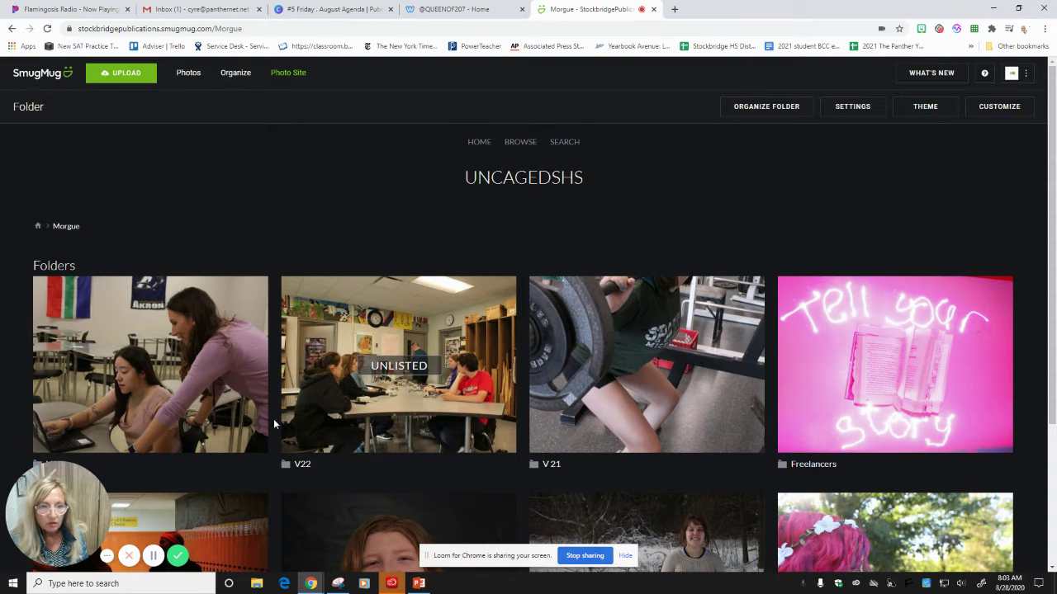
pyautogui.scroll(-3, 377, 417)
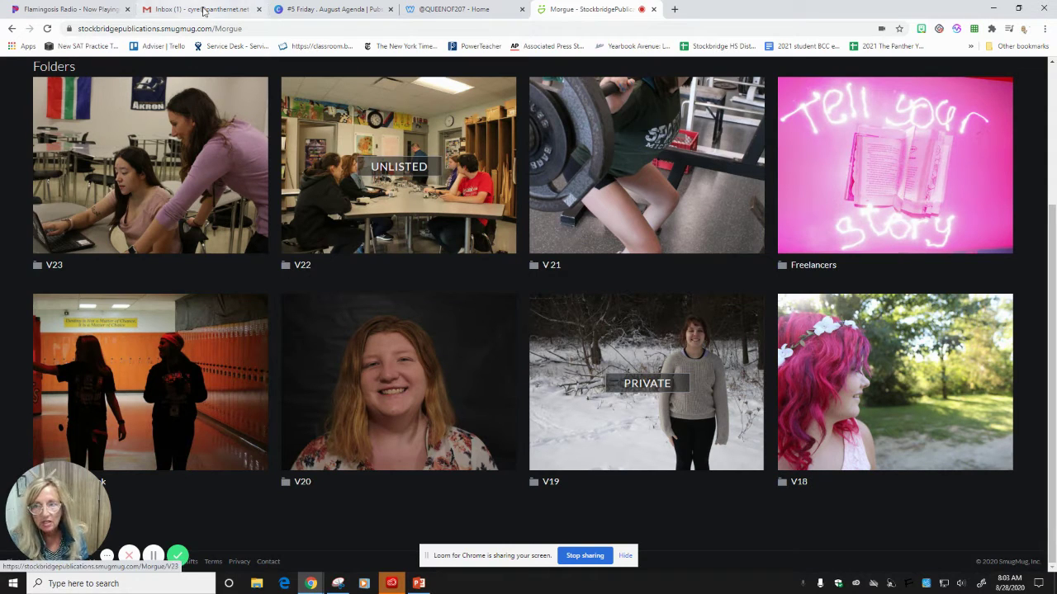
pyautogui.scroll(3, 177, 247)
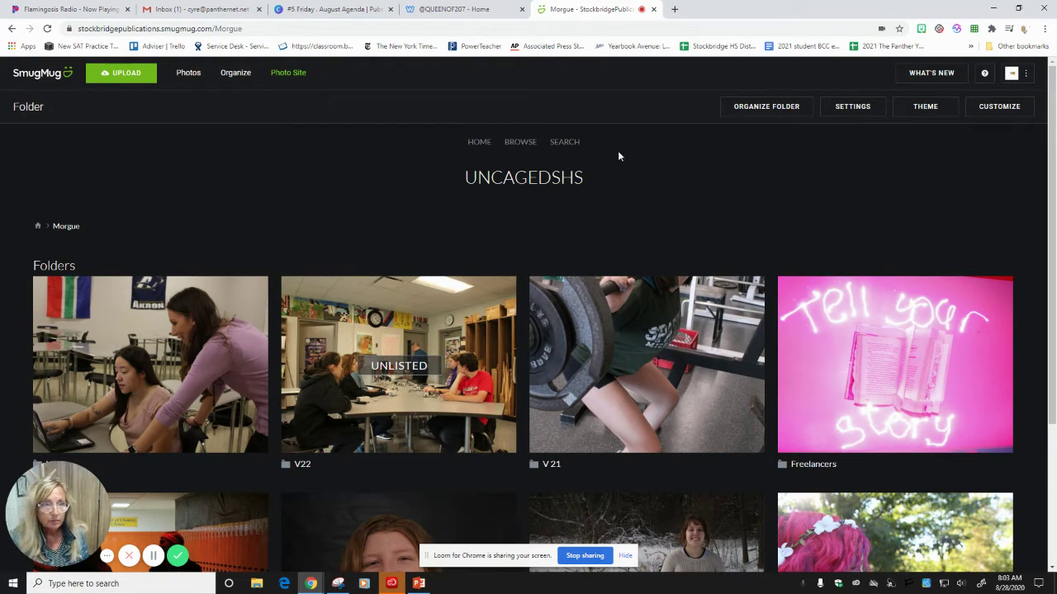
pyautogui.click(37, 226)
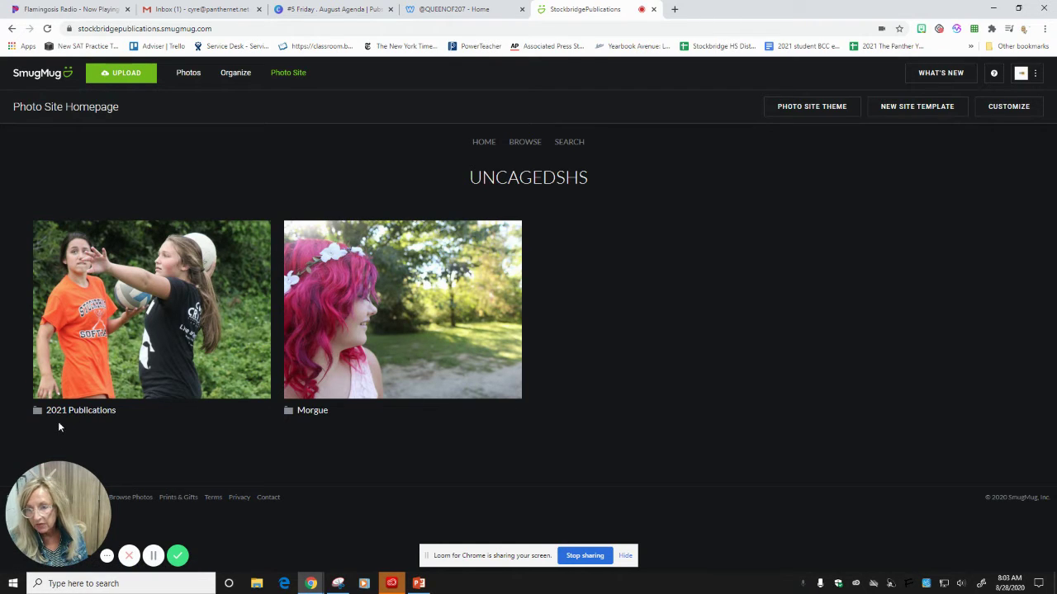
# Open the 2021 Publications folder and browse its seven student subfolders
pyautogui.click(117, 352)
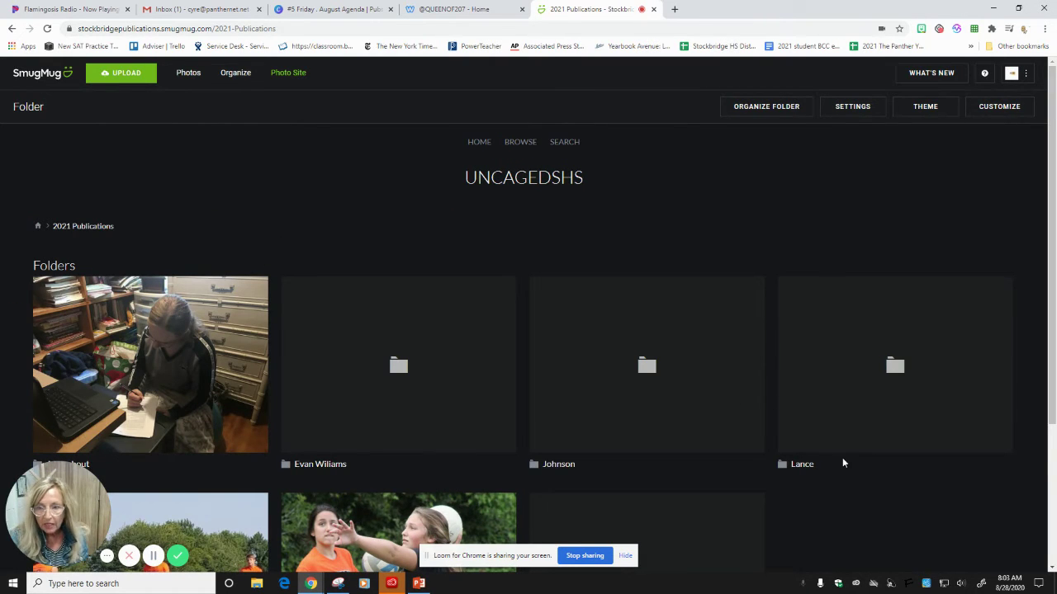
pyautogui.scroll(-2, 844, 463)
pyautogui.scroll(-2, 842, 462)
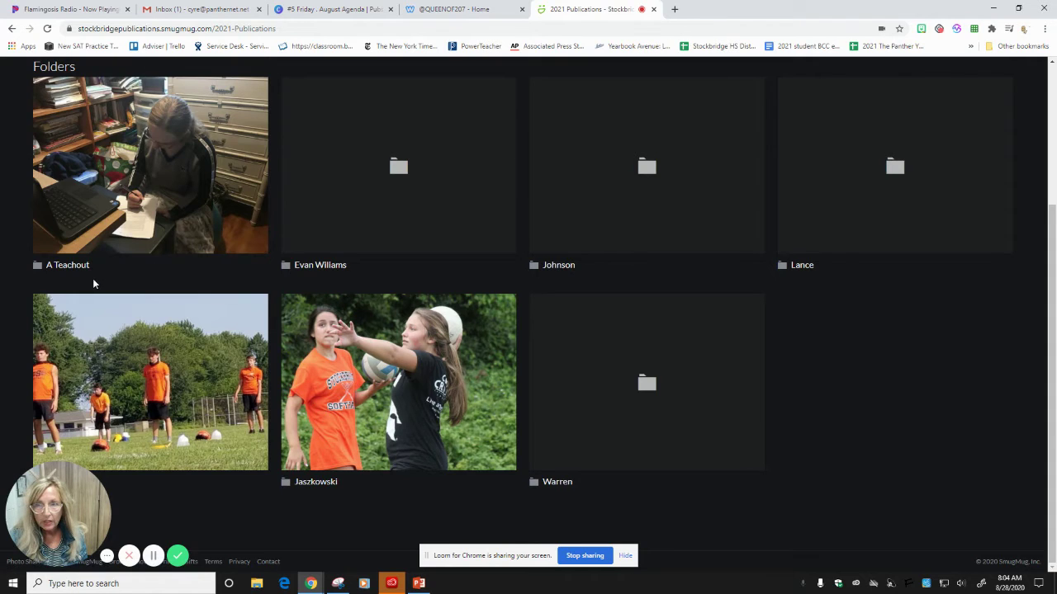
pyautogui.scroll(3, 97, 279)
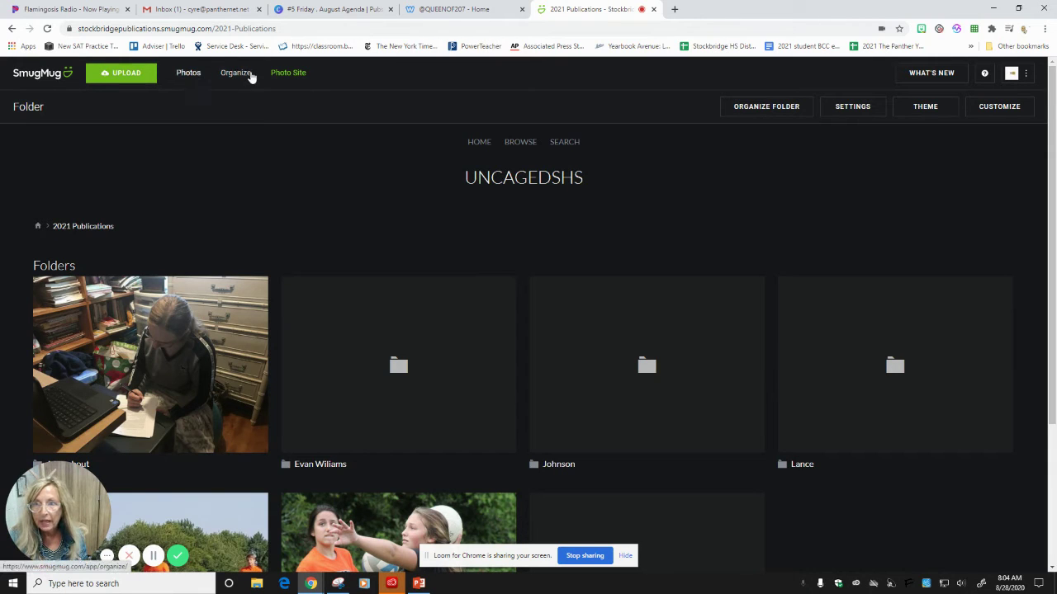
# In Organize, expand 2021 Publications and open the first student's folder holding the August gallery
pyautogui.click(236, 75)
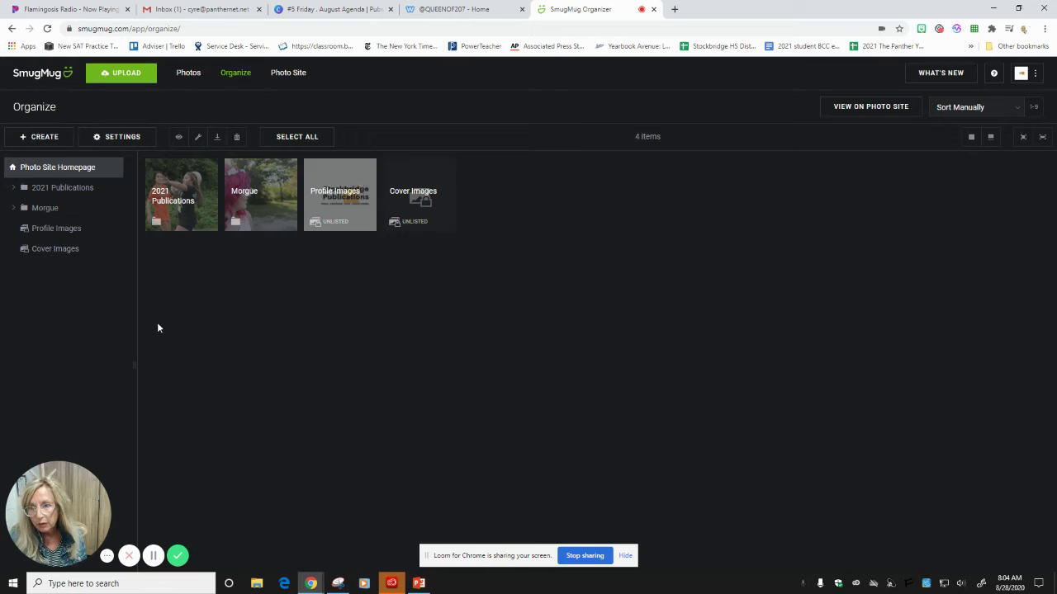
pyautogui.click(186, 213)
pyautogui.doubleClick(185, 211)
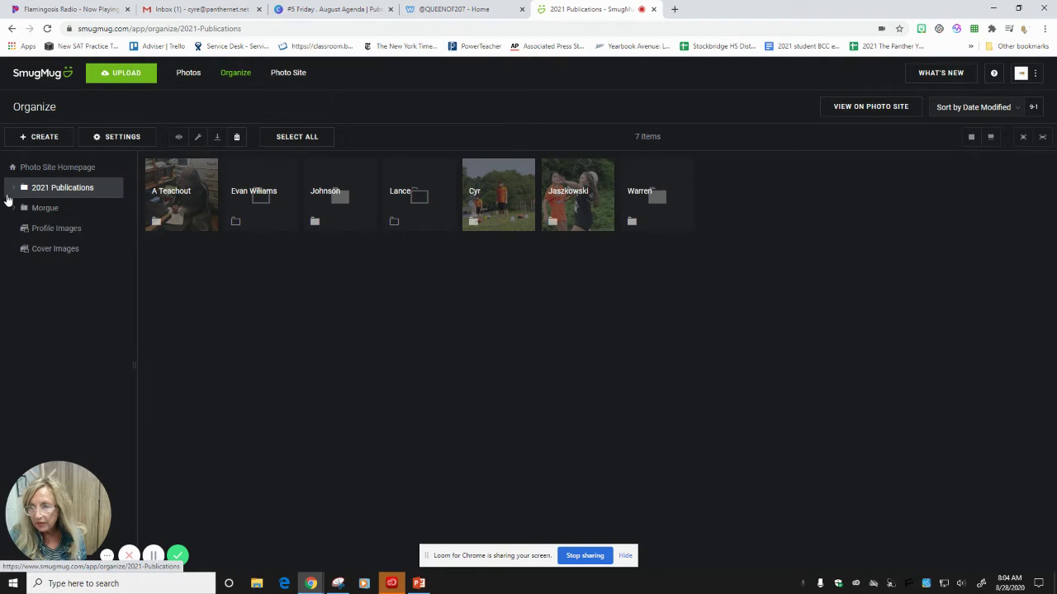
pyautogui.click(14, 189)
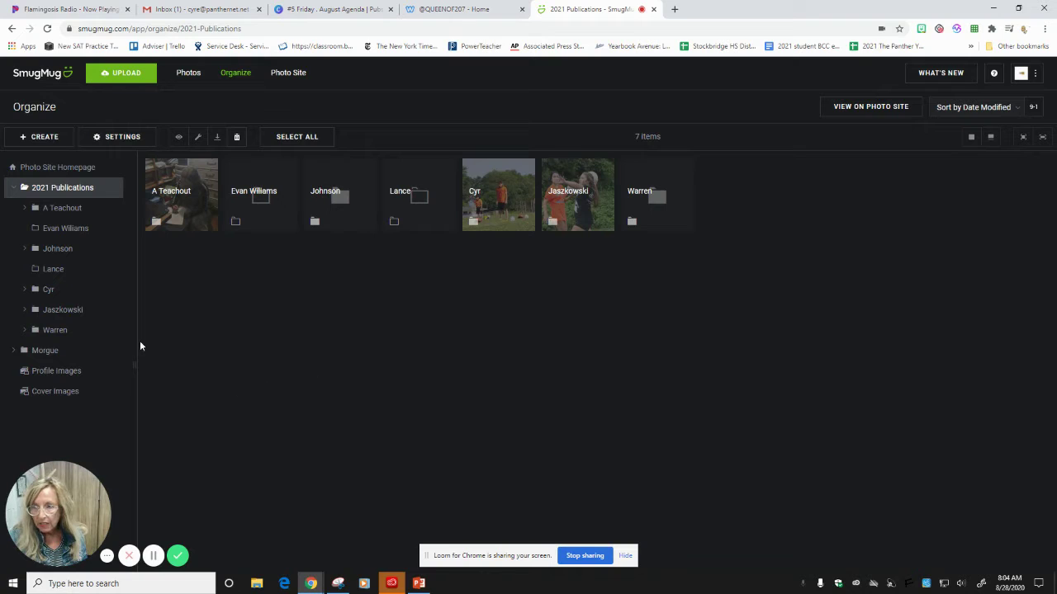
pyautogui.click(23, 291)
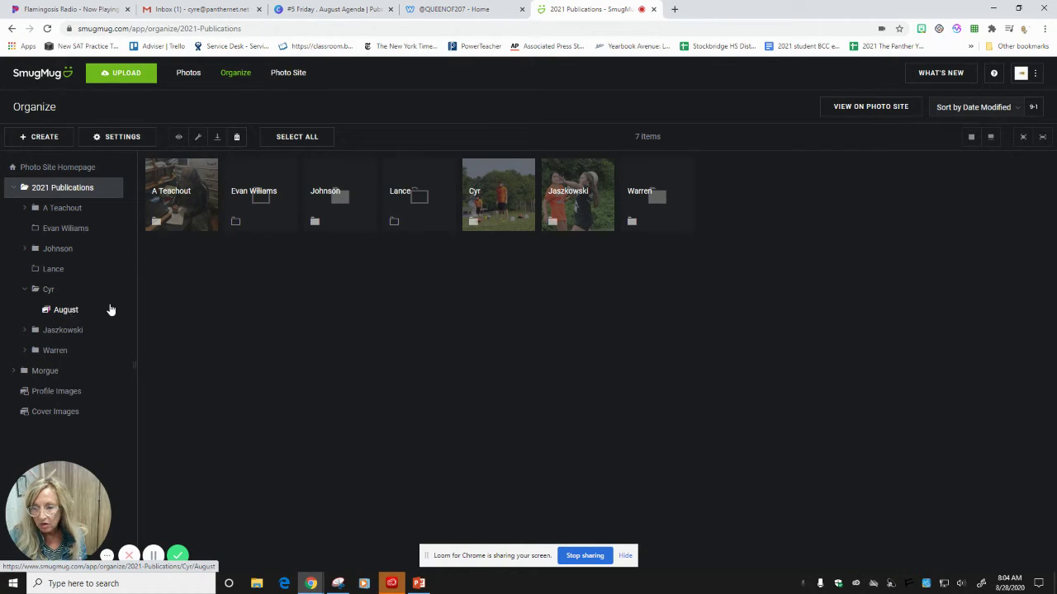
pyautogui.click(49, 291)
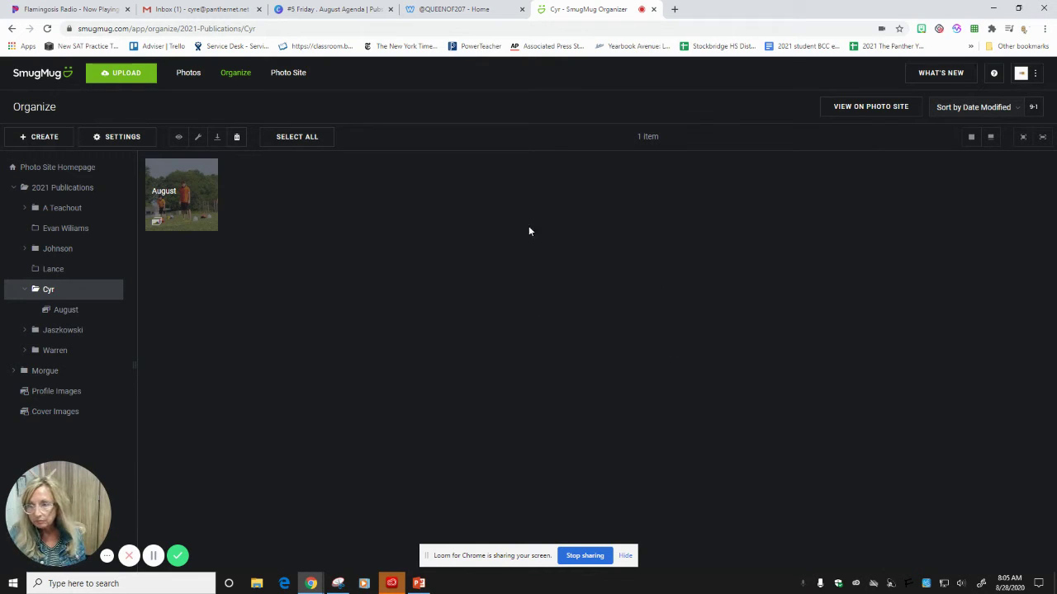
# Create a new folder titled with another student's surname inside the open student folder
pyautogui.click(38, 137)
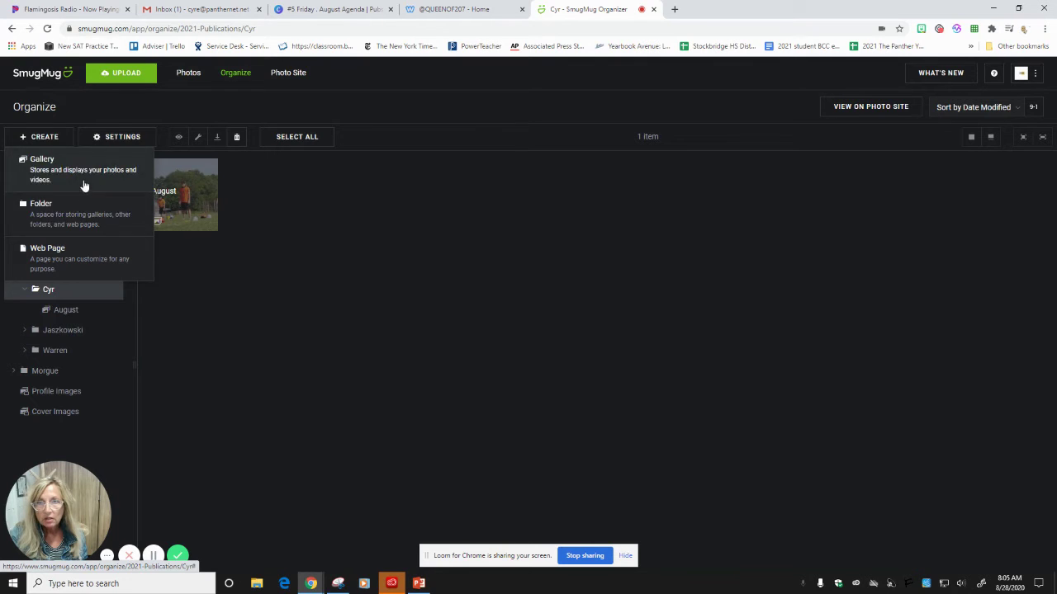
pyautogui.click(41, 208)
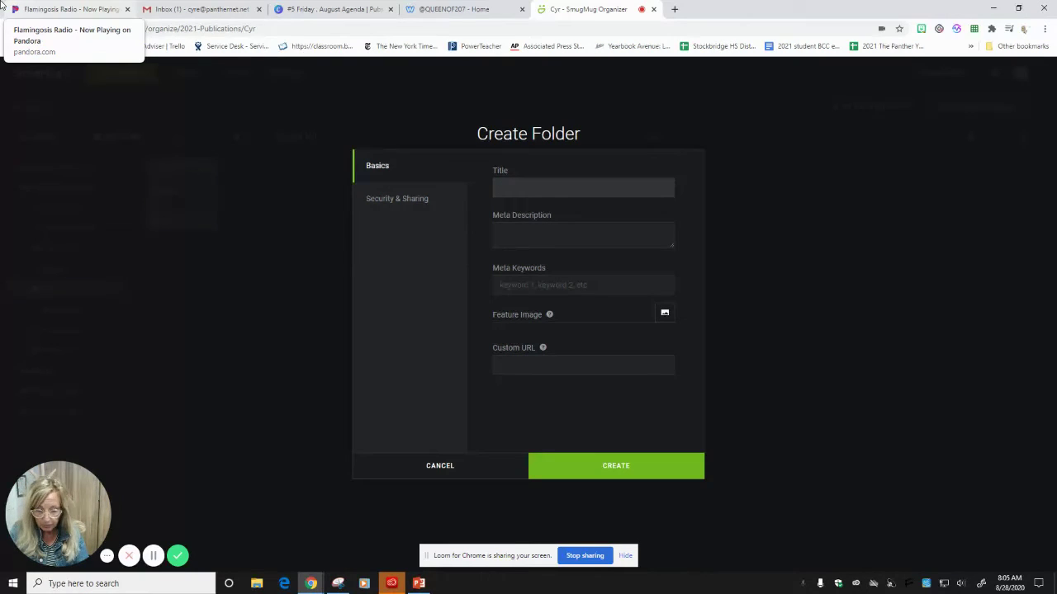
pyautogui.write('Colb')
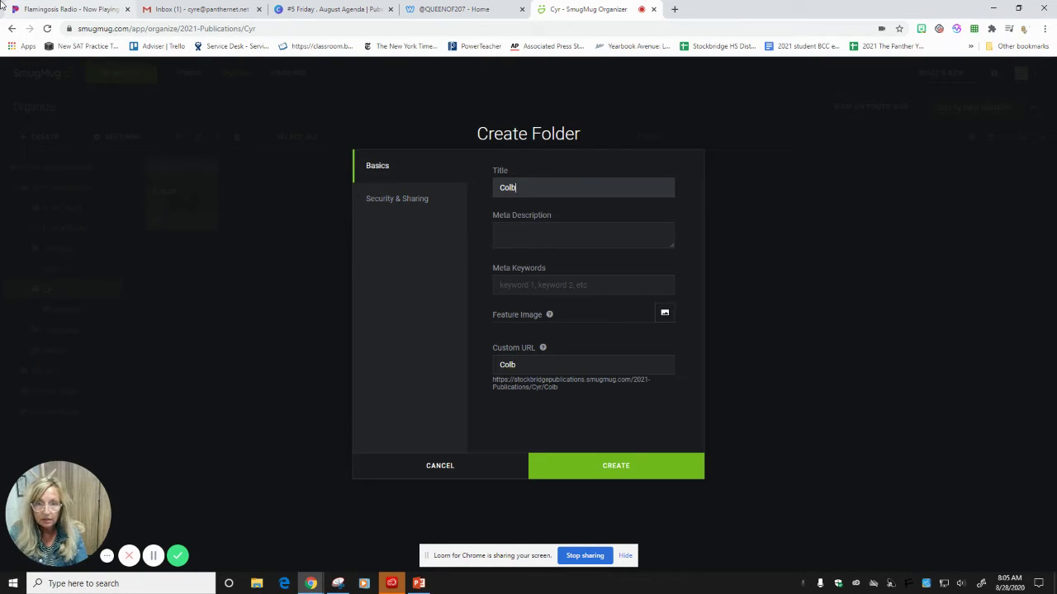
pyautogui.write('ert')
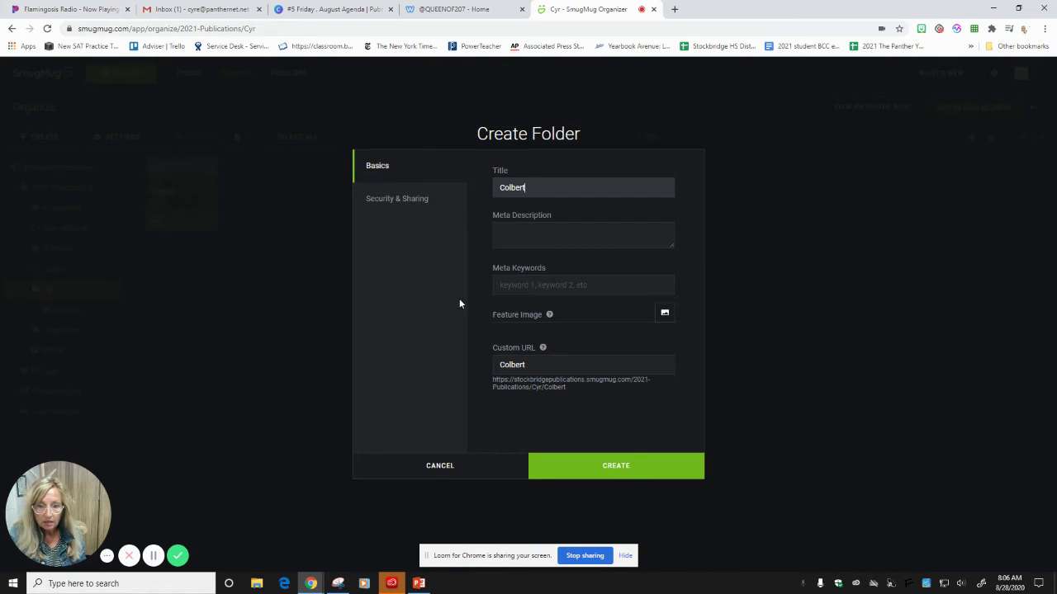
pyautogui.click(625, 474)
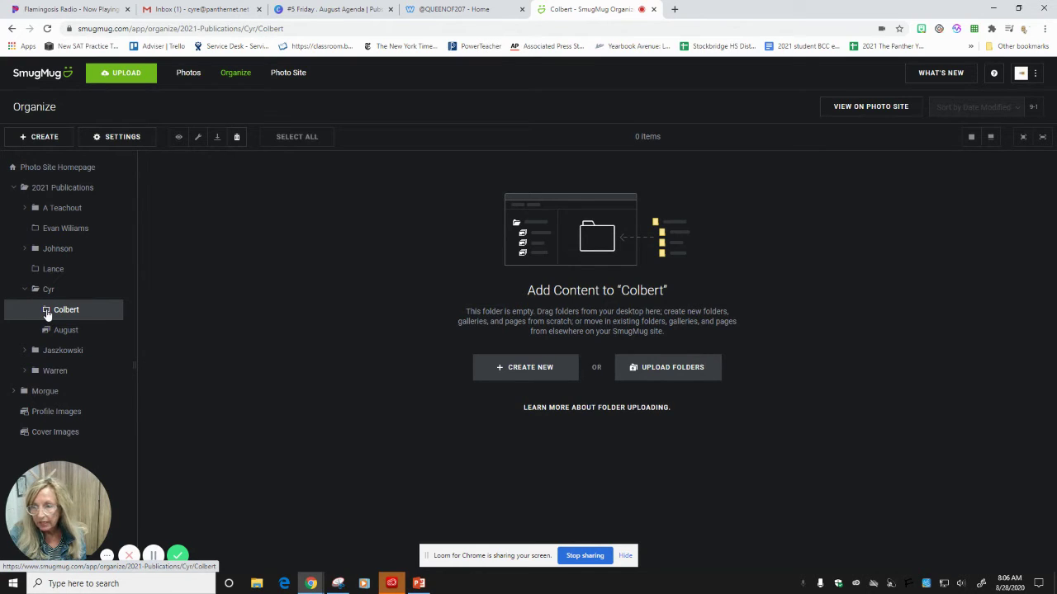
# Move the new student folder under 2021 Publications and add an August gallery to it
pyautogui.moveTo(47, 315); pyautogui.dragTo(43, 194)
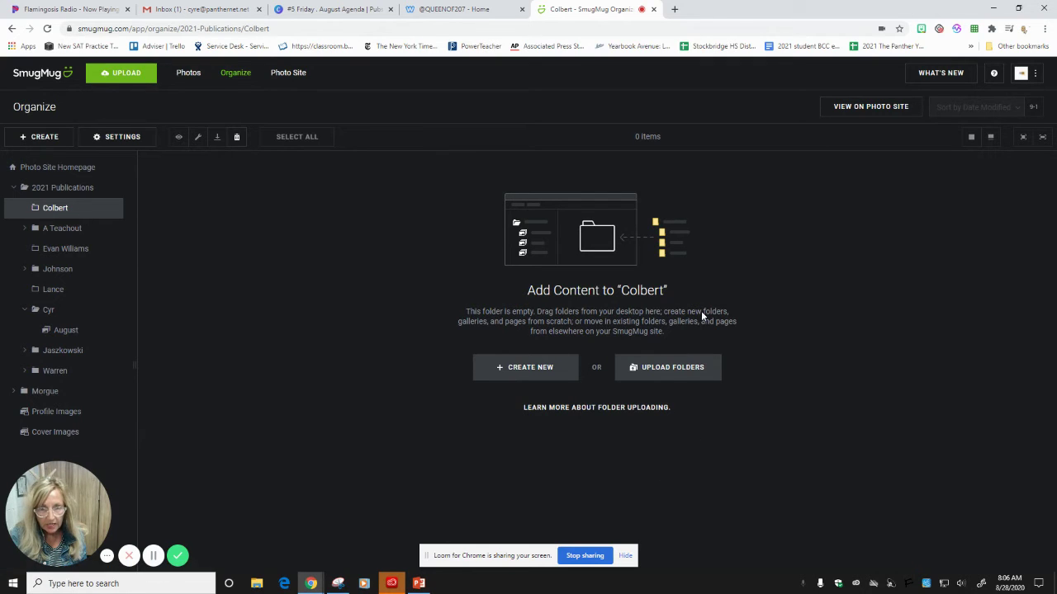
pyautogui.click(544, 372)
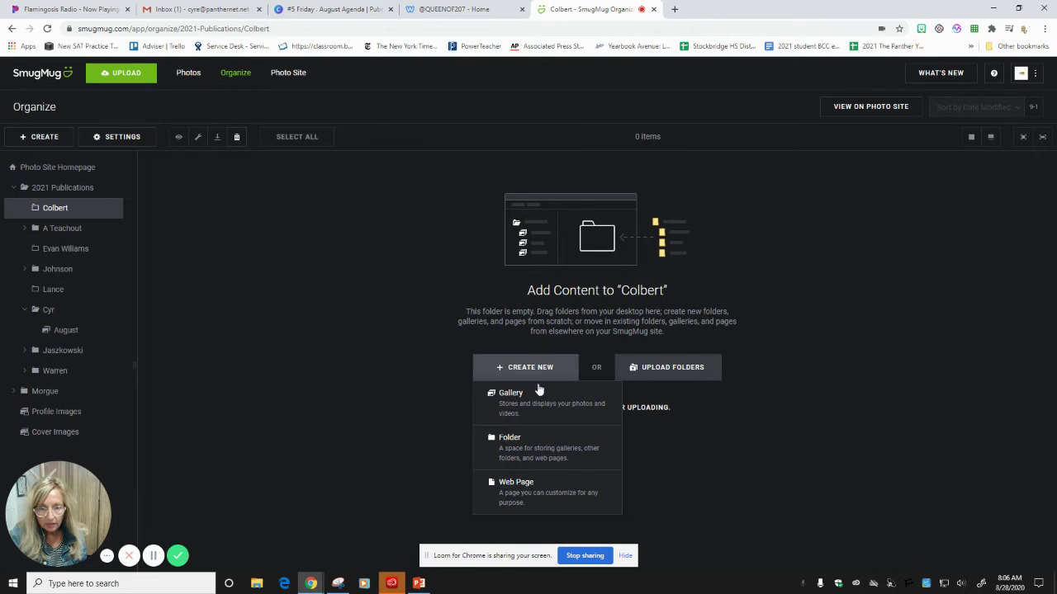
pyautogui.click(535, 400)
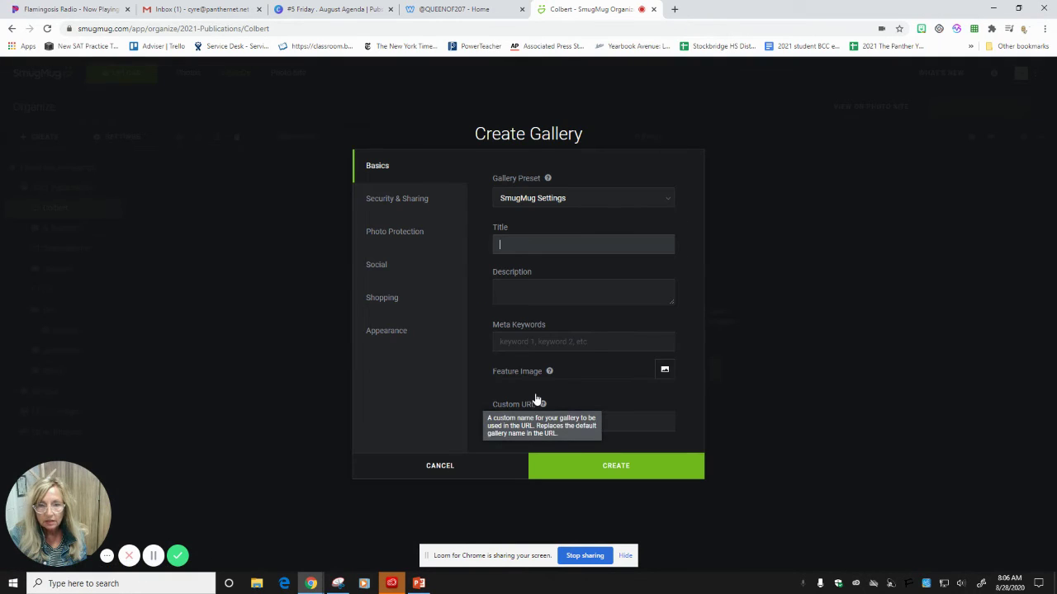
pyautogui.write('Au')
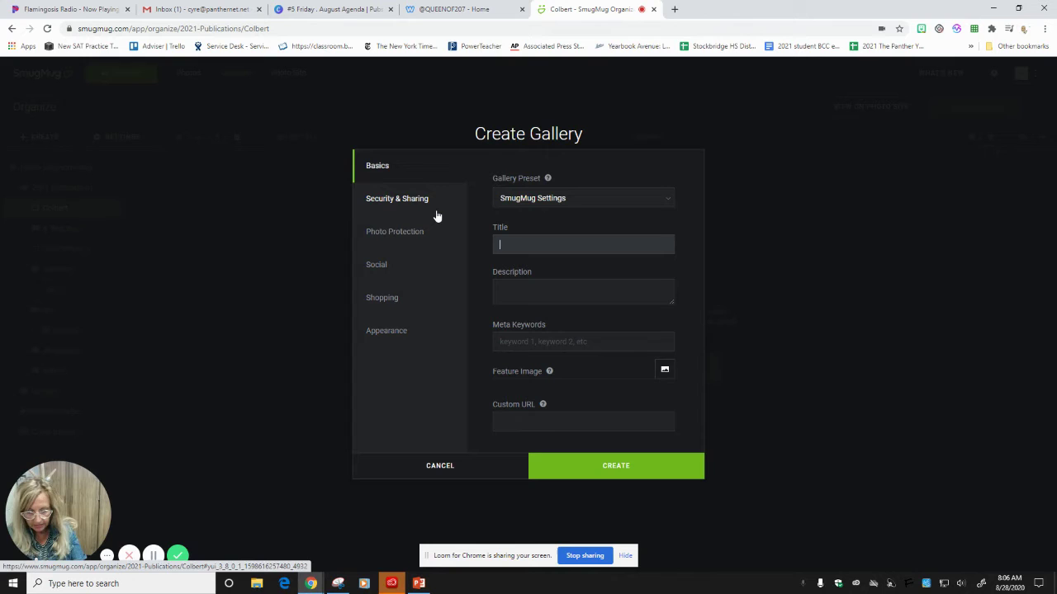
pyautogui.write('gust')
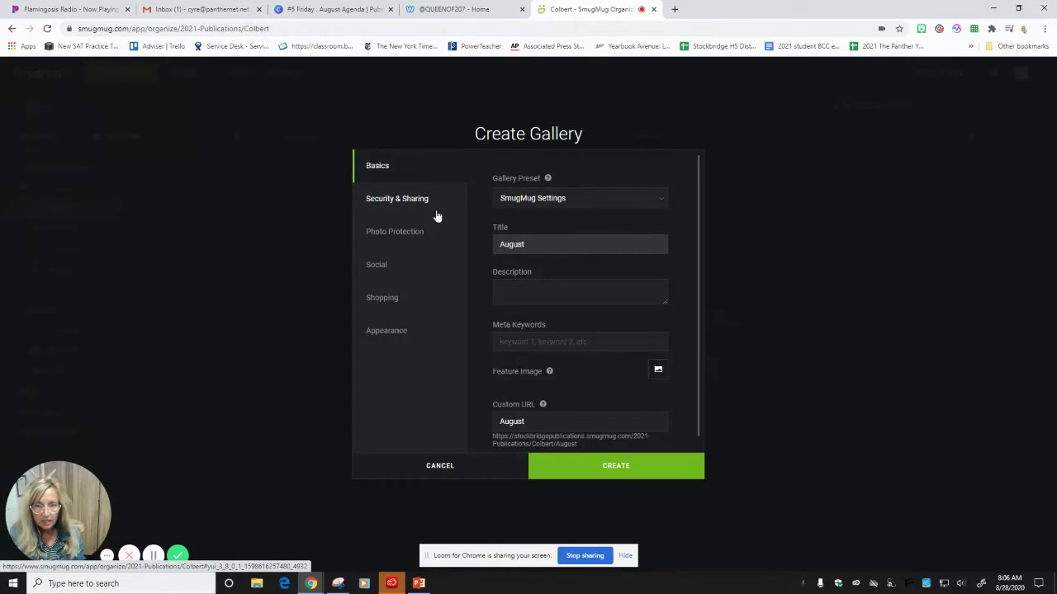
pyautogui.click(645, 473)
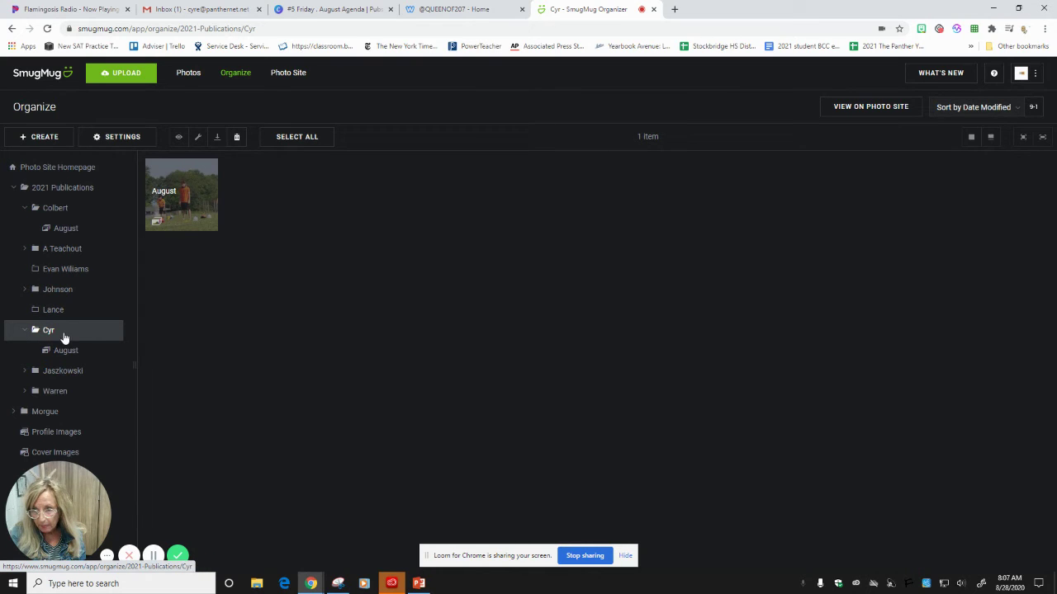
# Add a September gallery to the first student's folder and reopen that folder
pyautogui.click(30, 140)
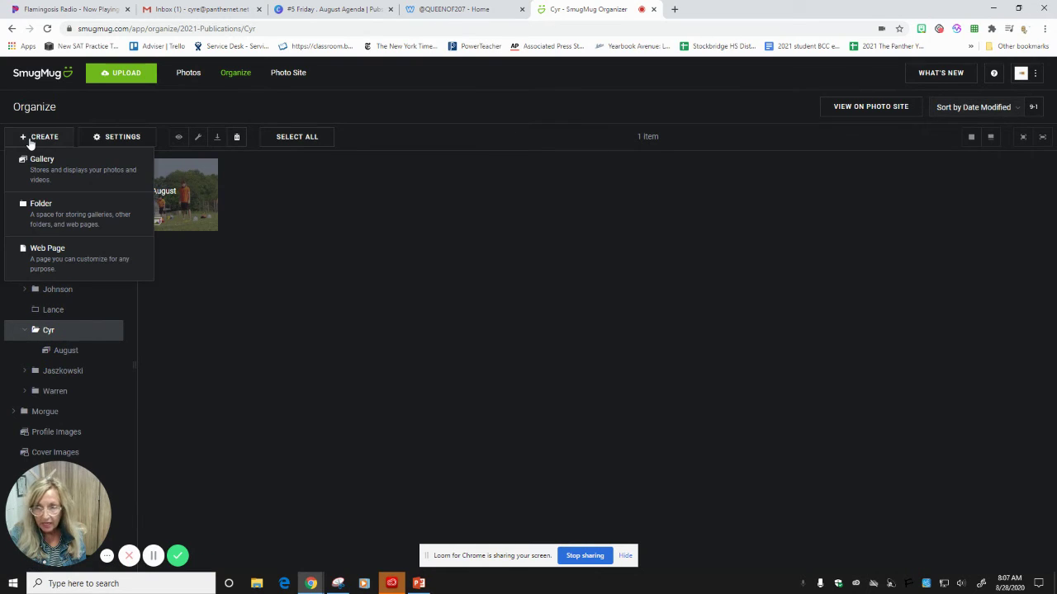
pyautogui.click(40, 170)
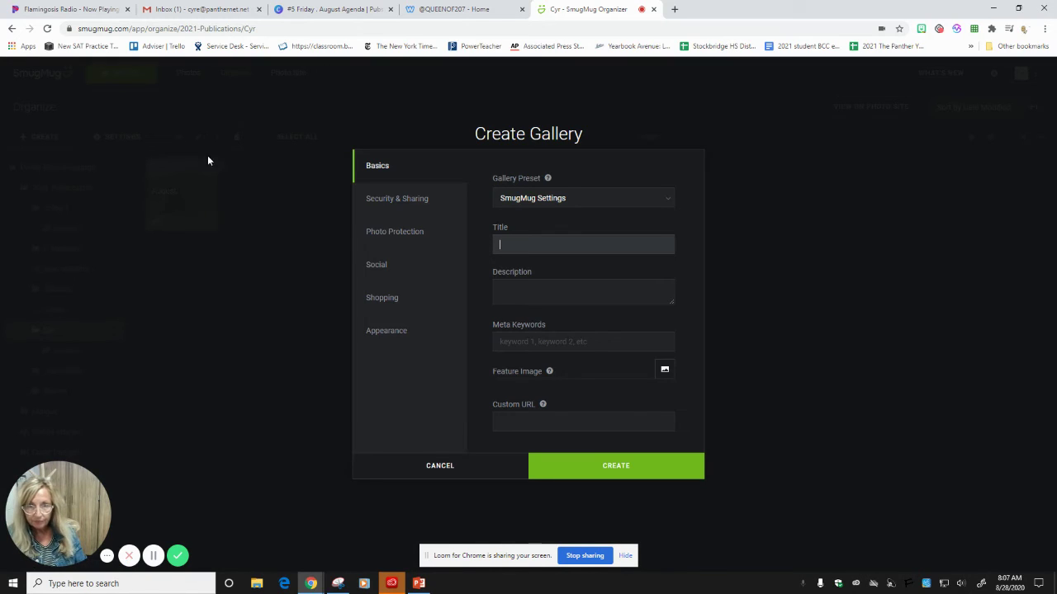
pyautogui.write('Se')
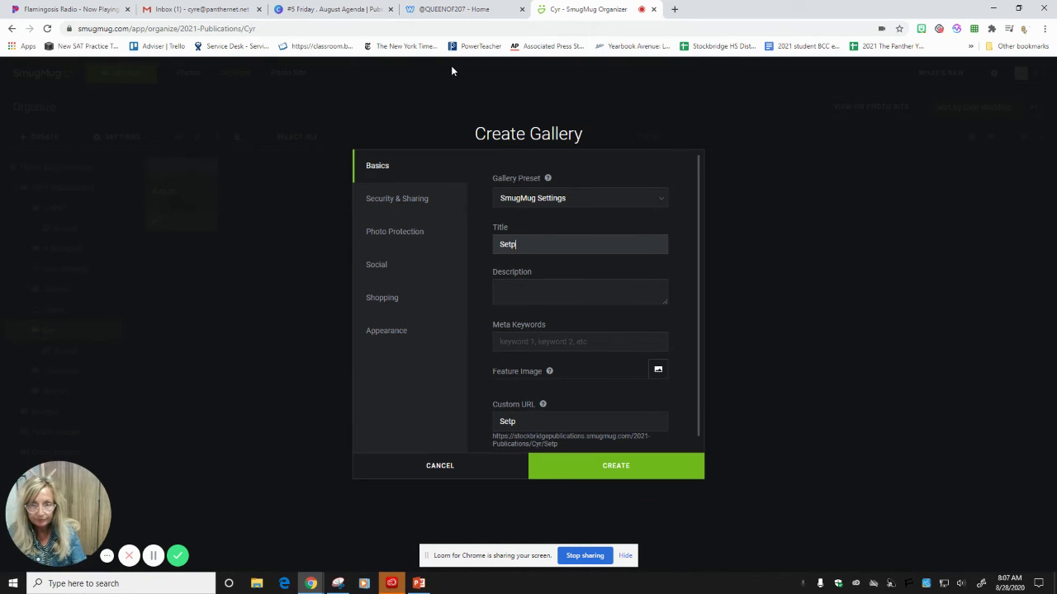
pyautogui.write('ptember')
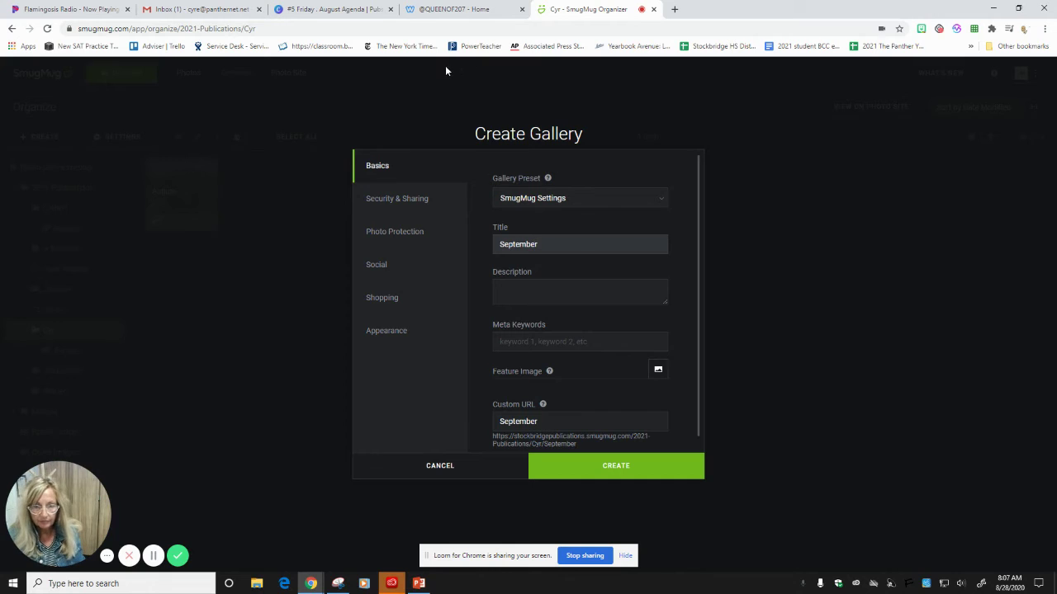
pyautogui.click(615, 476)
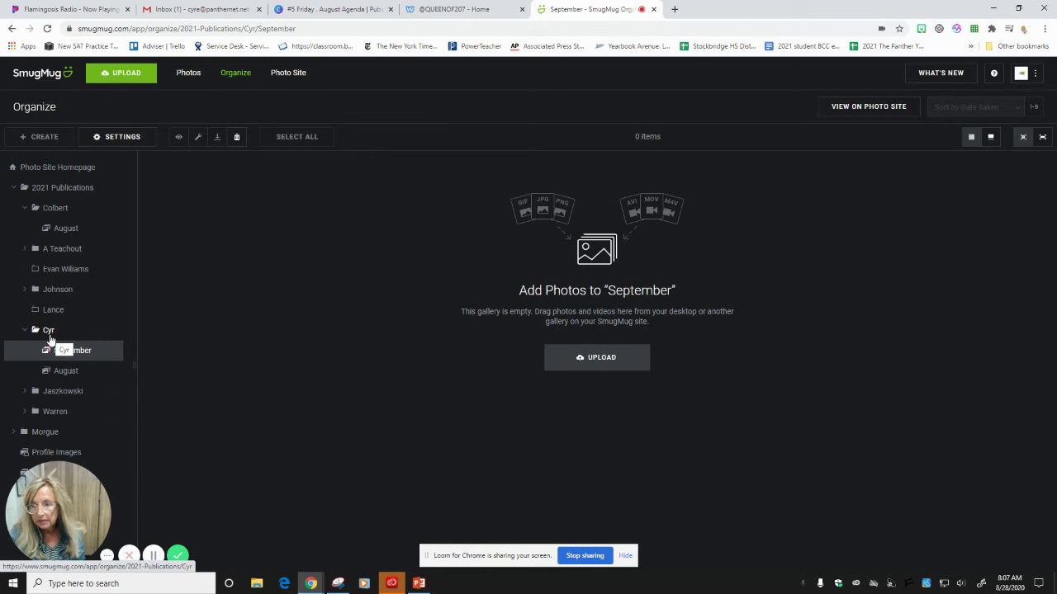
pyautogui.click(49, 334)
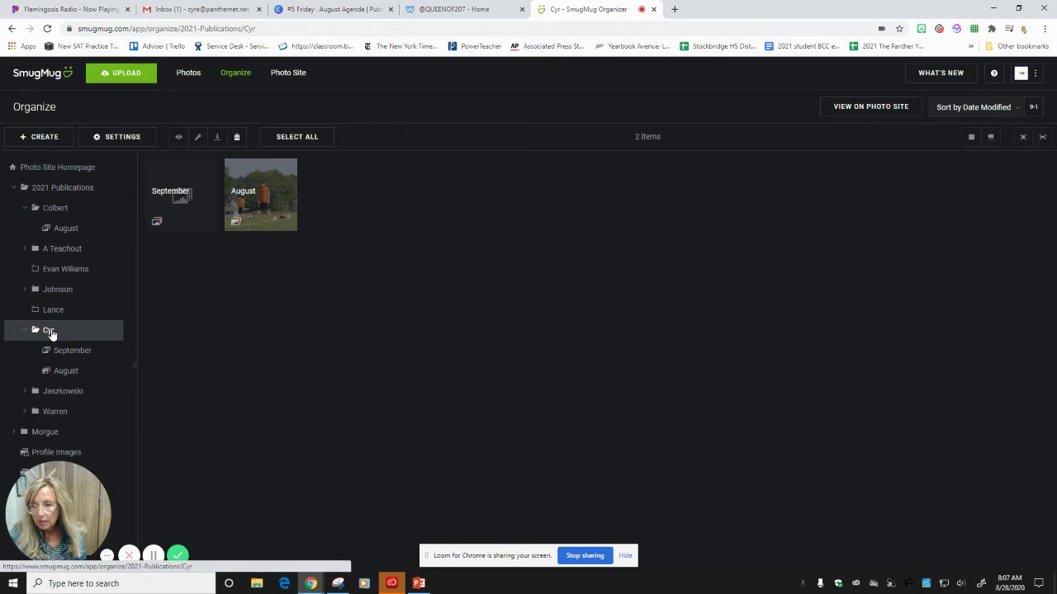
# Check the empty September gallery, then open the 13-photo August gallery
pyautogui.click(50, 358)
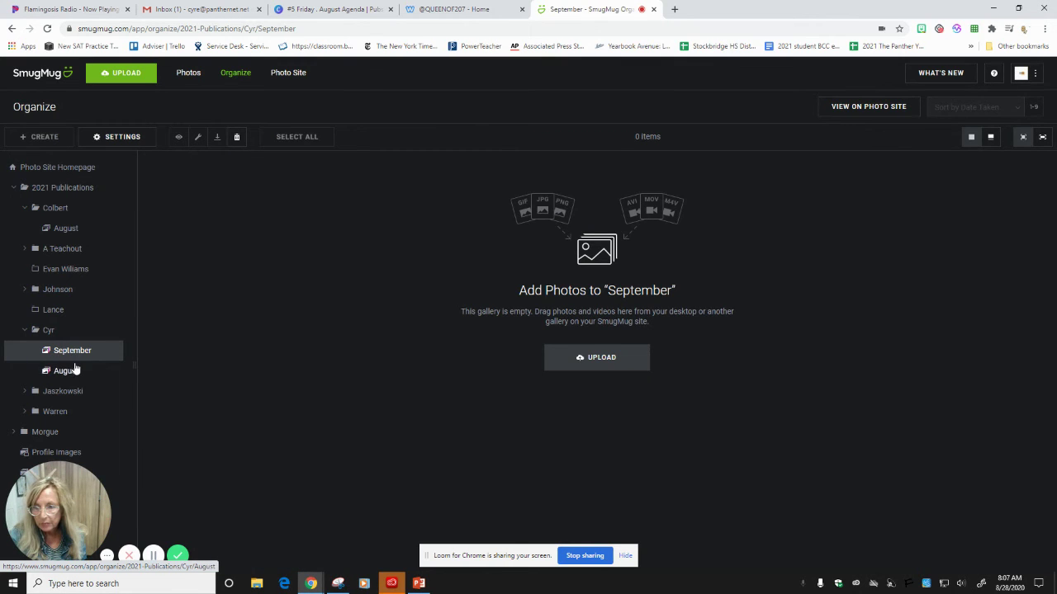
pyautogui.click(67, 371)
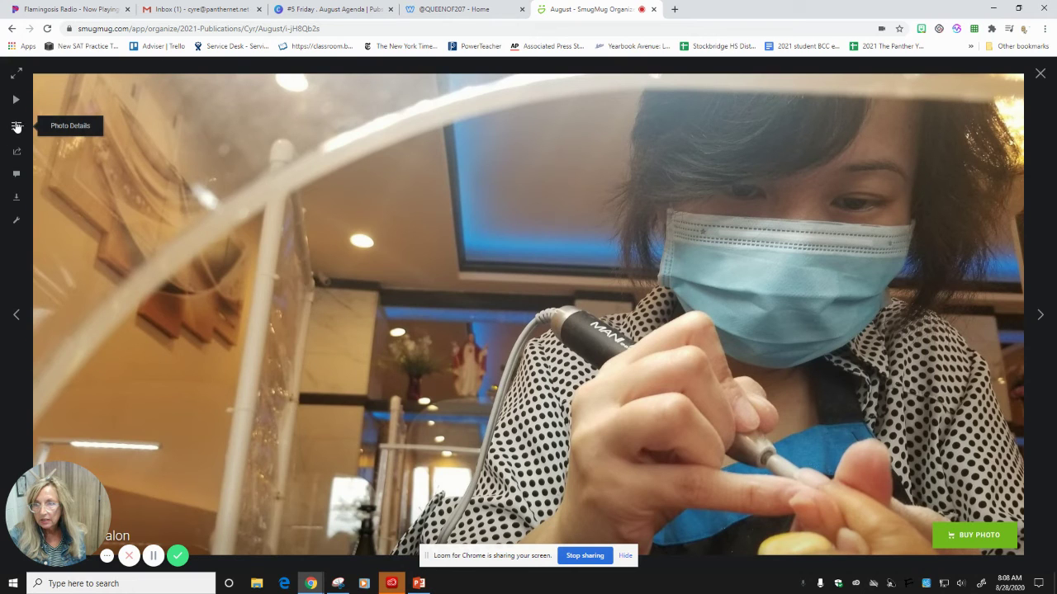
# Open the photo's details panel and review its full camera info
pyautogui.click(17, 126)
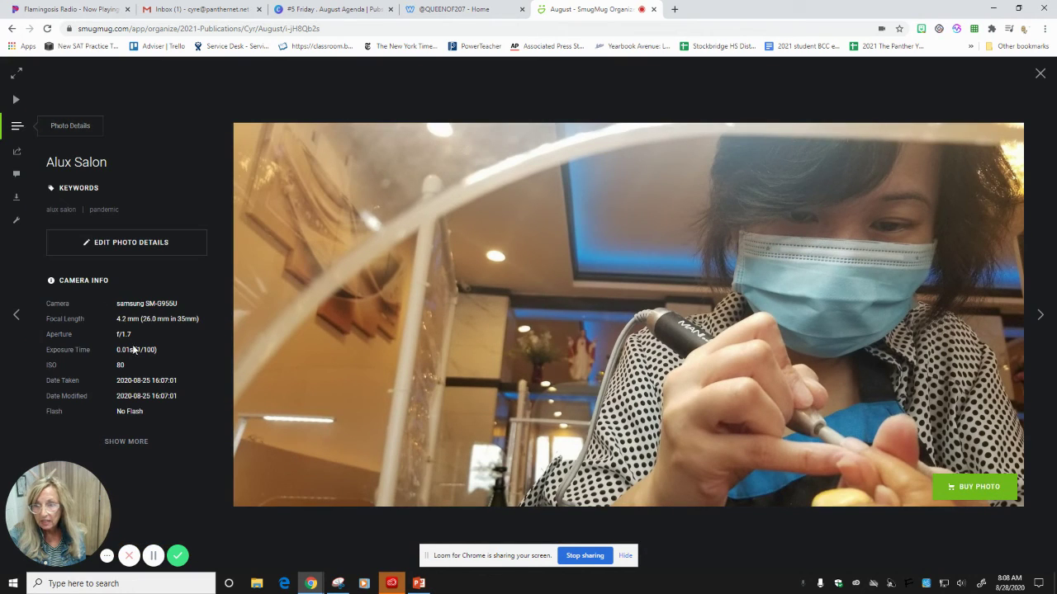
pyautogui.click(124, 442)
pyautogui.scroll(-1, 144, 388)
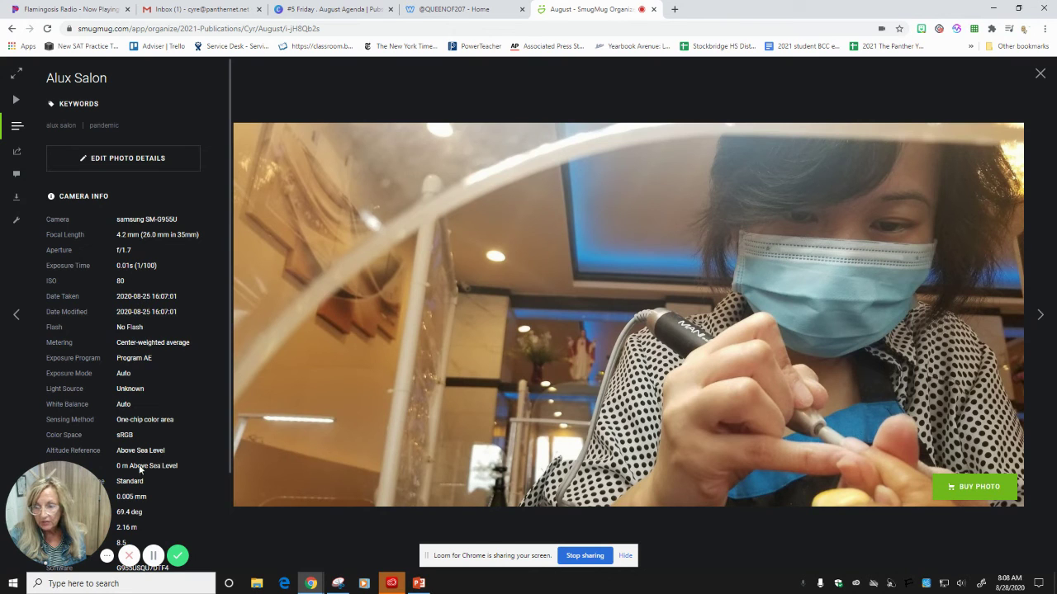
pyautogui.scroll(-1, 132, 446)
pyautogui.scroll(-1, 132, 446)
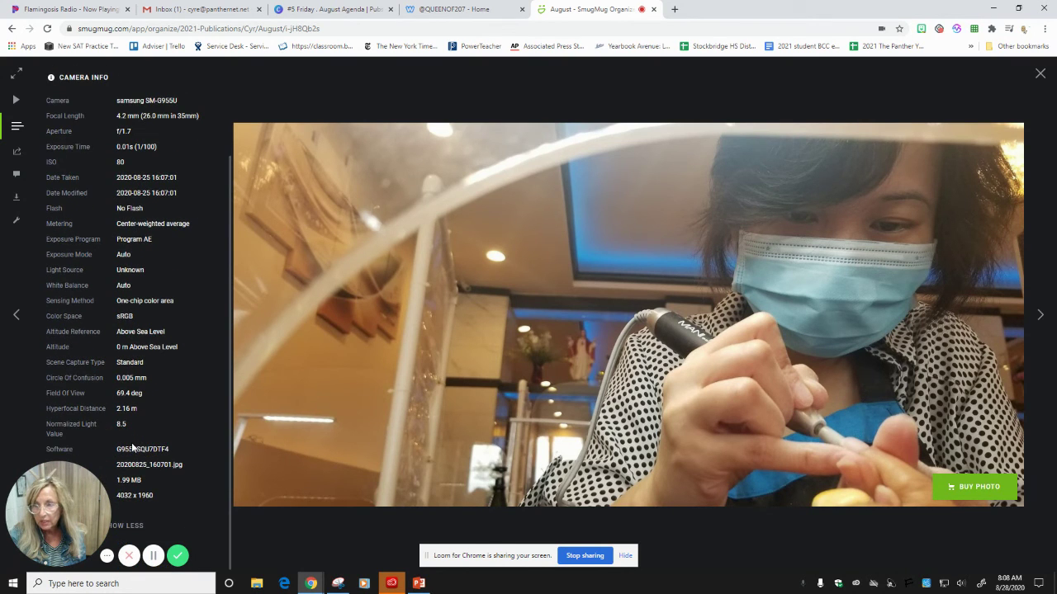
pyautogui.scroll(1, 132, 447)
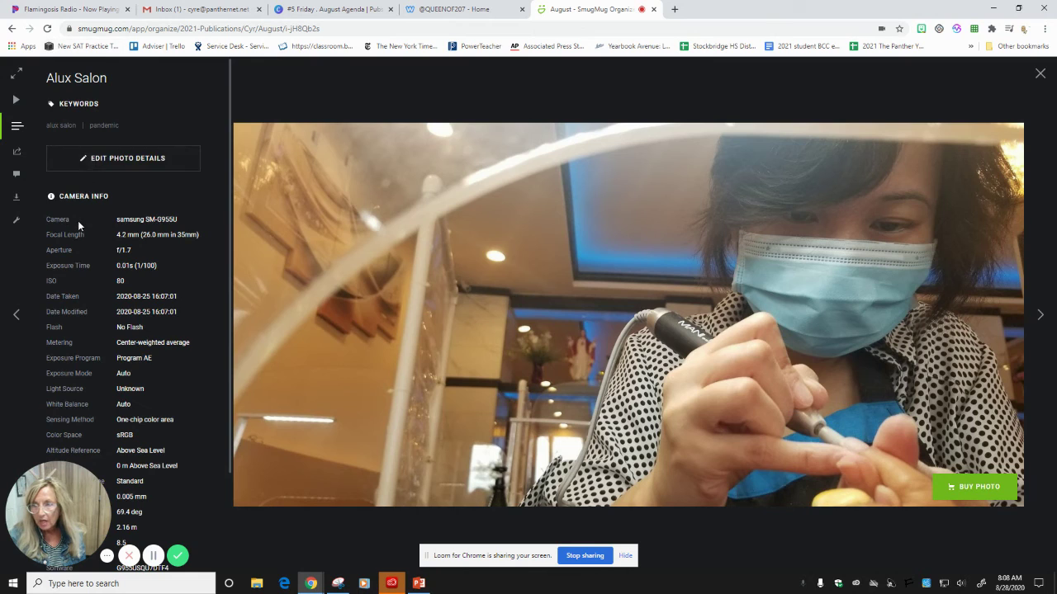
pyautogui.scroll(-1, 77, 221)
pyautogui.scroll(1, 78, 220)
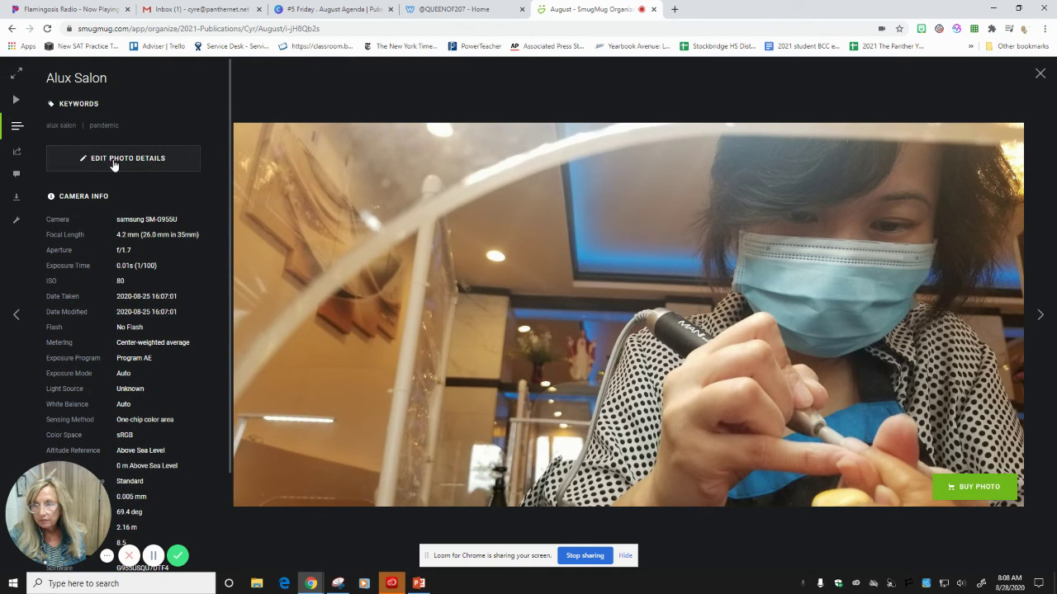
# Save the title Alux Salon with keywords alux salon and pandemic, then close the photo
pyautogui.click(143, 166)
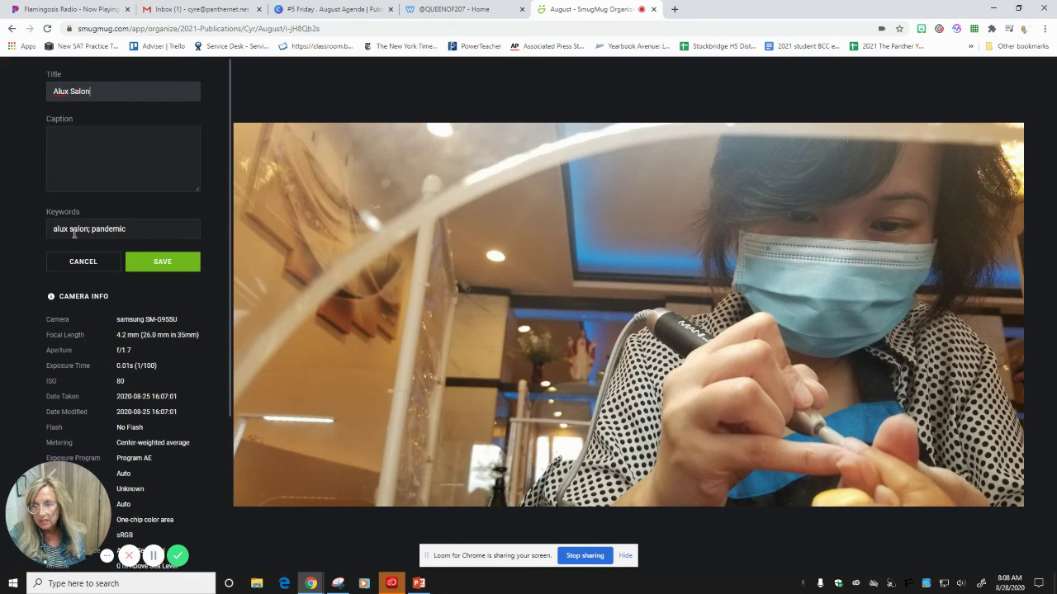
pyautogui.click(165, 264)
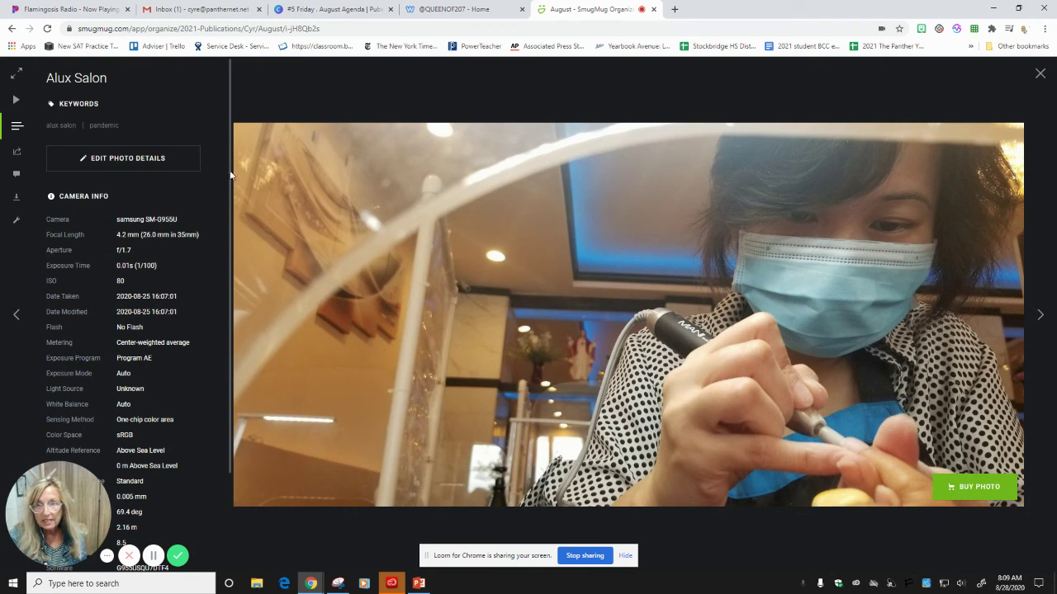
pyautogui.click(1039, 73)
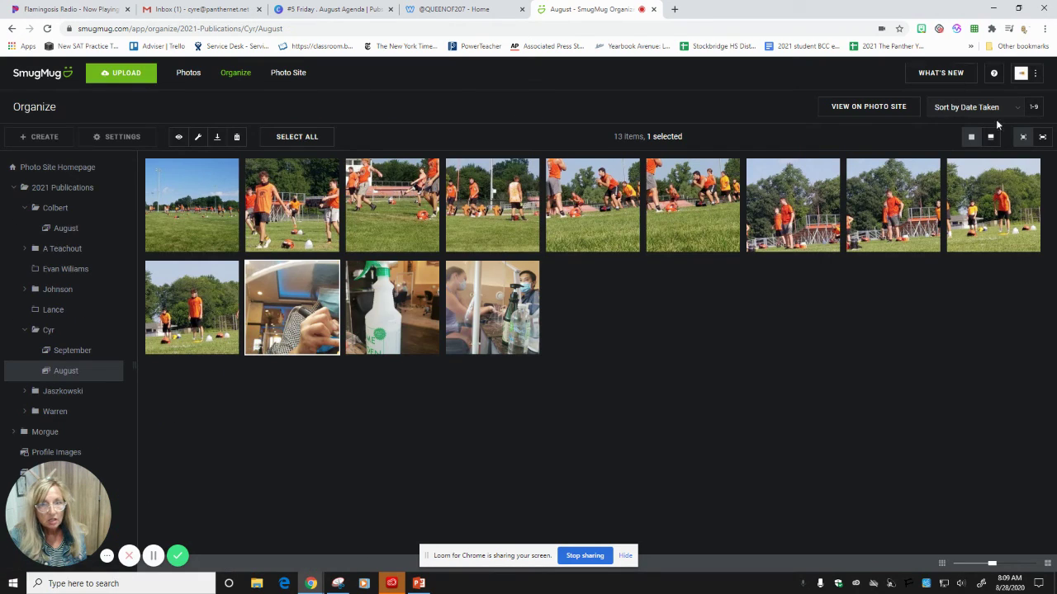
# Open the second football photo full size and show its Photo Details panel
pyautogui.click(298, 199)
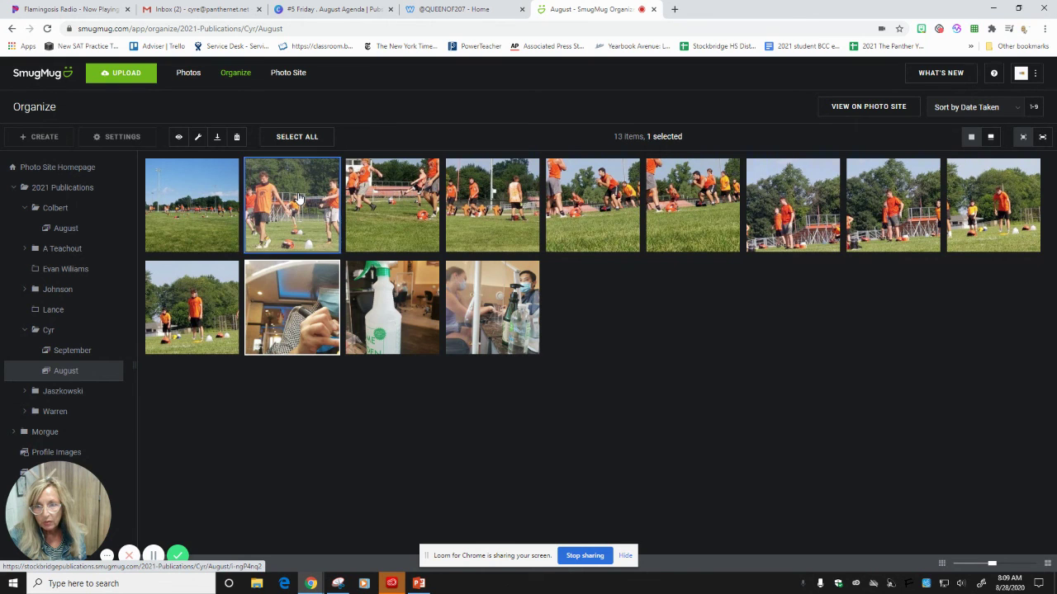
pyautogui.doubleClick(299, 199)
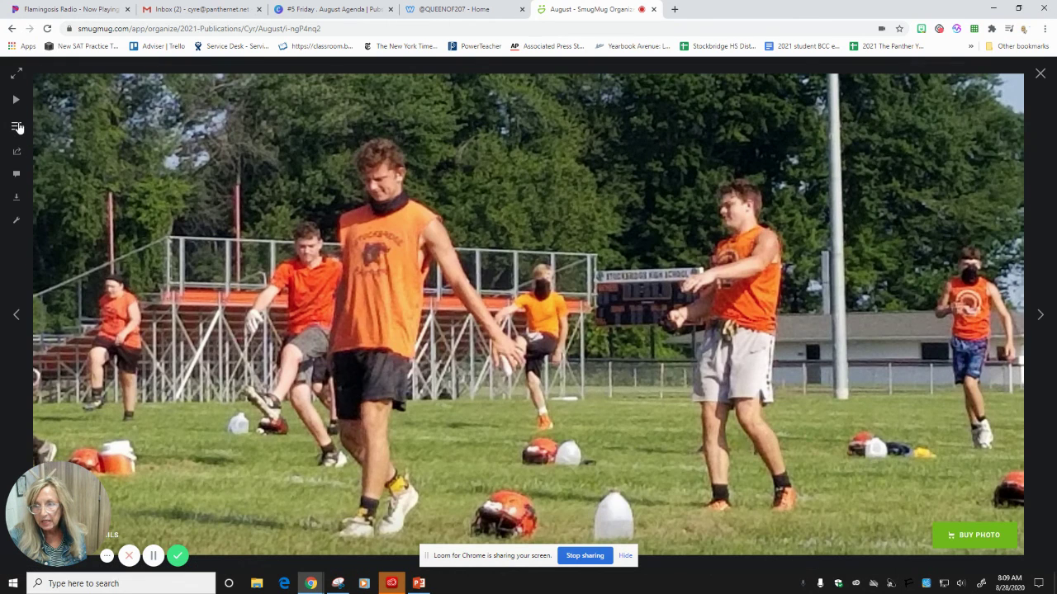
pyautogui.click(17, 127)
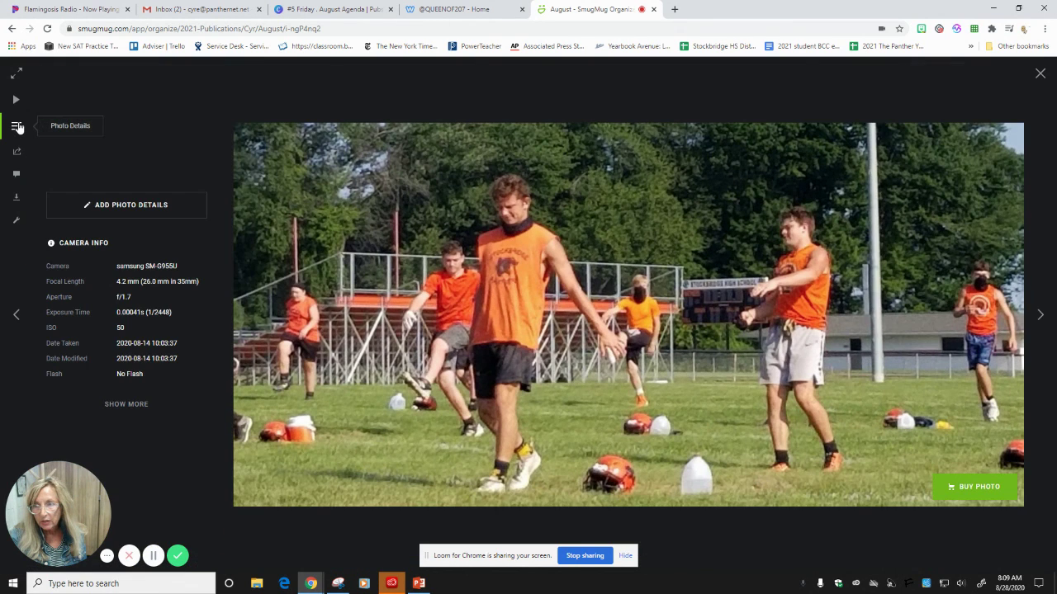
# Enter the title Football and keywords football, practice, then save the details
pyautogui.click(149, 206)
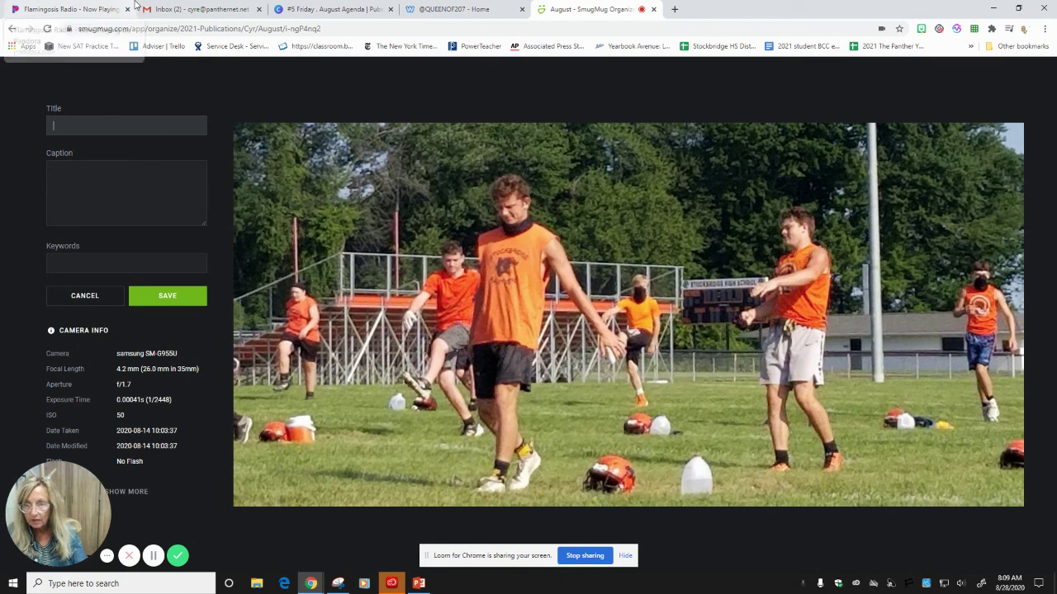
pyautogui.write('F')
pyautogui.press('BackSpace')
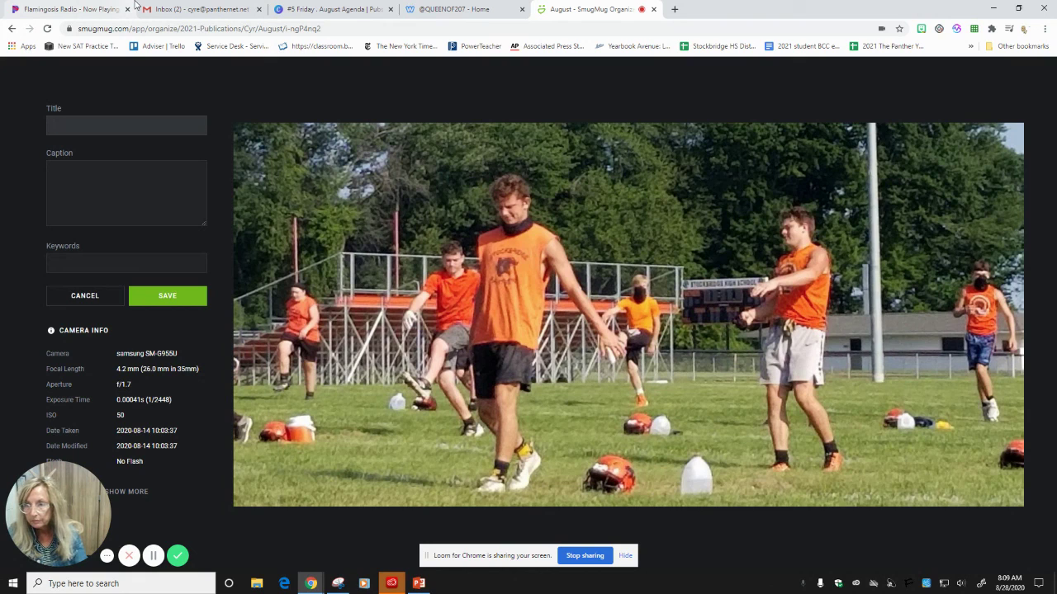
pyautogui.write('Football')
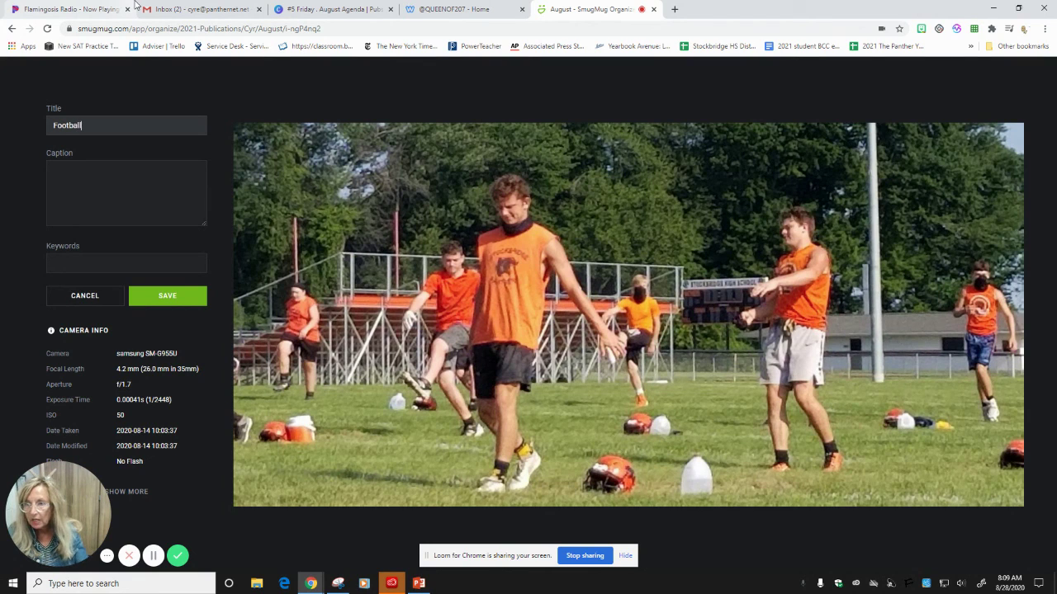
pyautogui.click(189, 263)
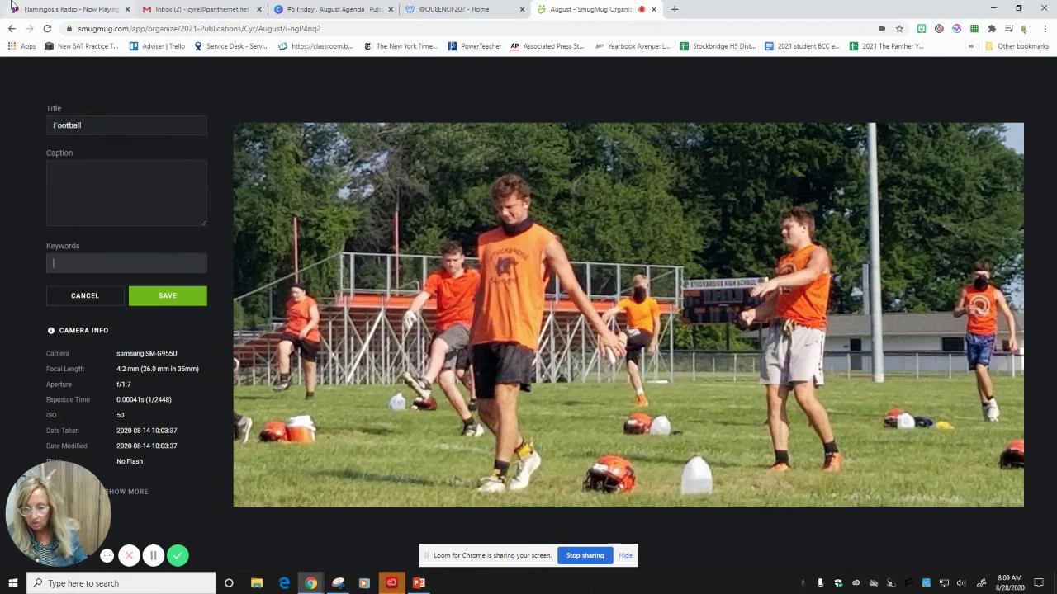
pyautogui.write('fott')
pyautogui.press('BackSpace')
pyautogui.press('BackSpace')
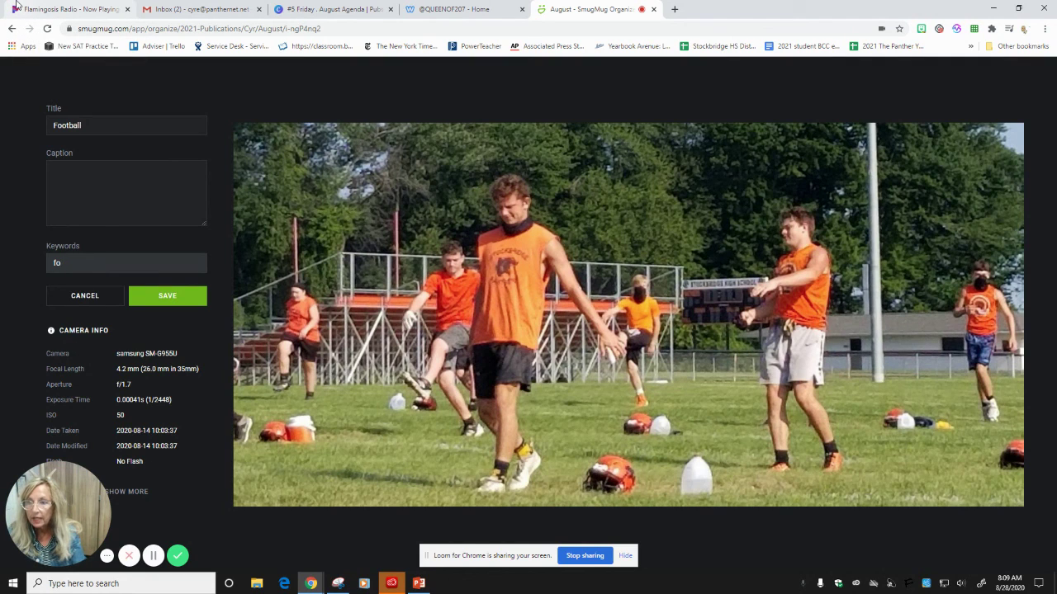
pyautogui.write('ootba')
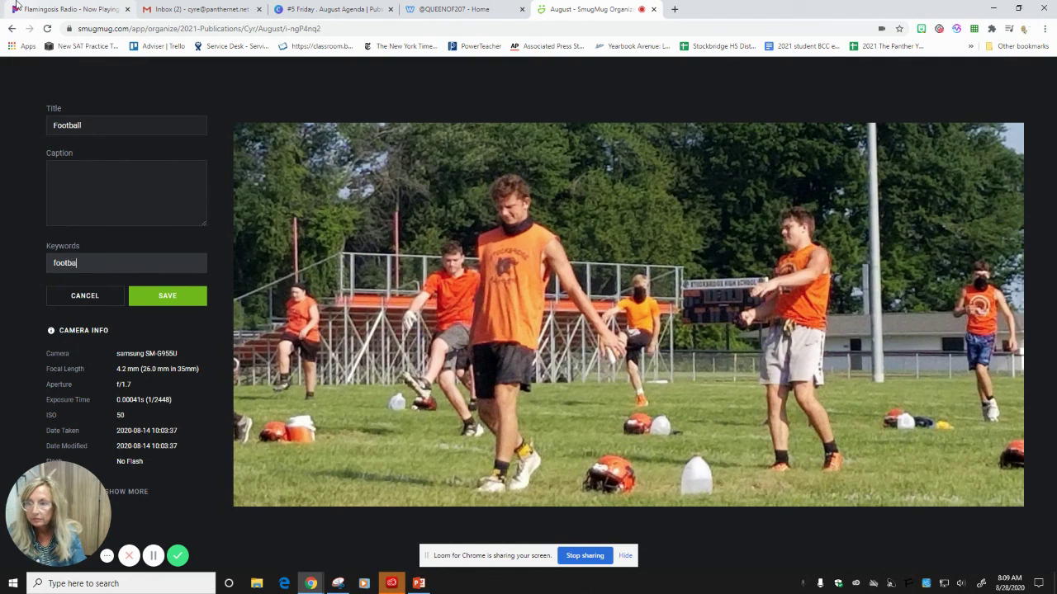
pyautogui.write('ll, practic')
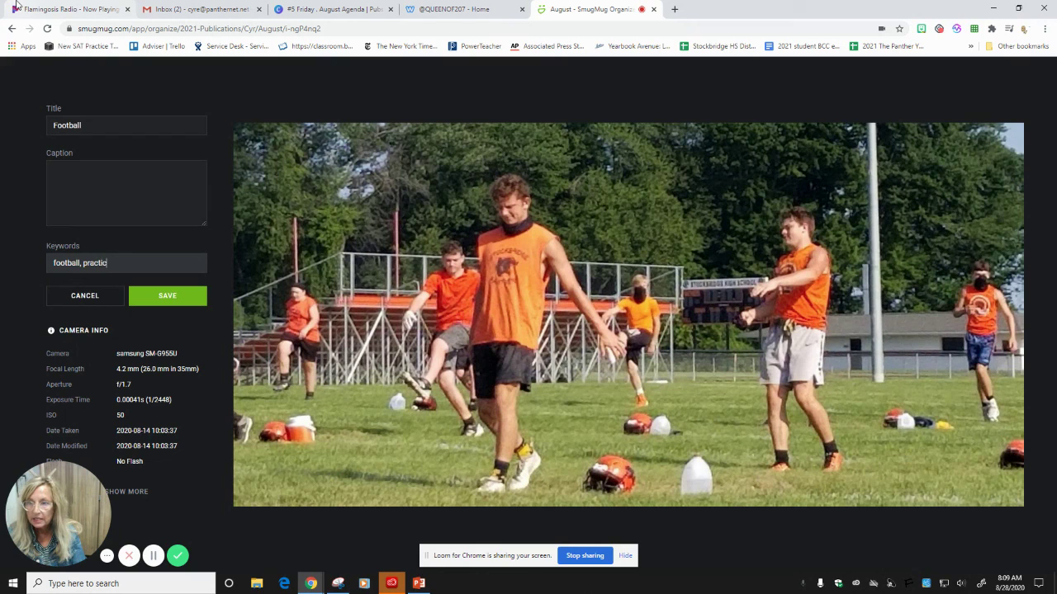
pyautogui.write('e,')
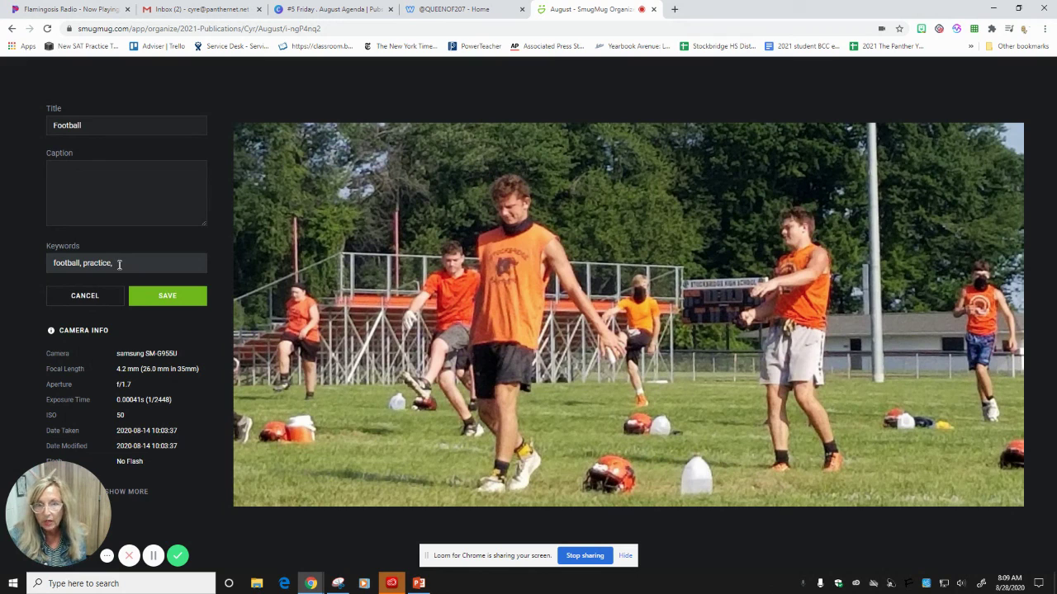
pyautogui.click(146, 294)
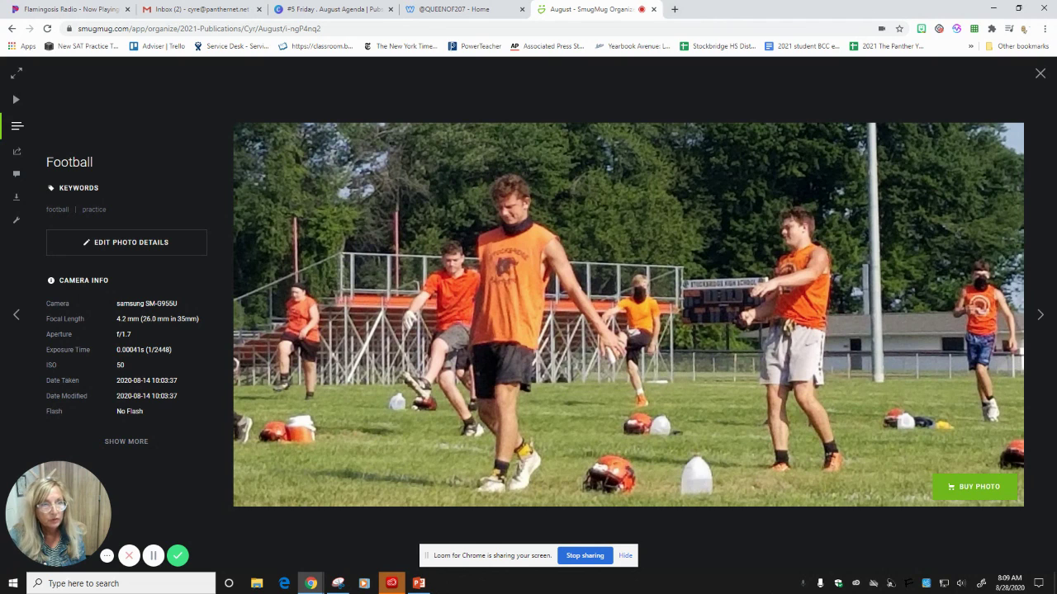
# Close the football photo's lightbox to return to the 13-photo August grid
pyautogui.click(1040, 73)
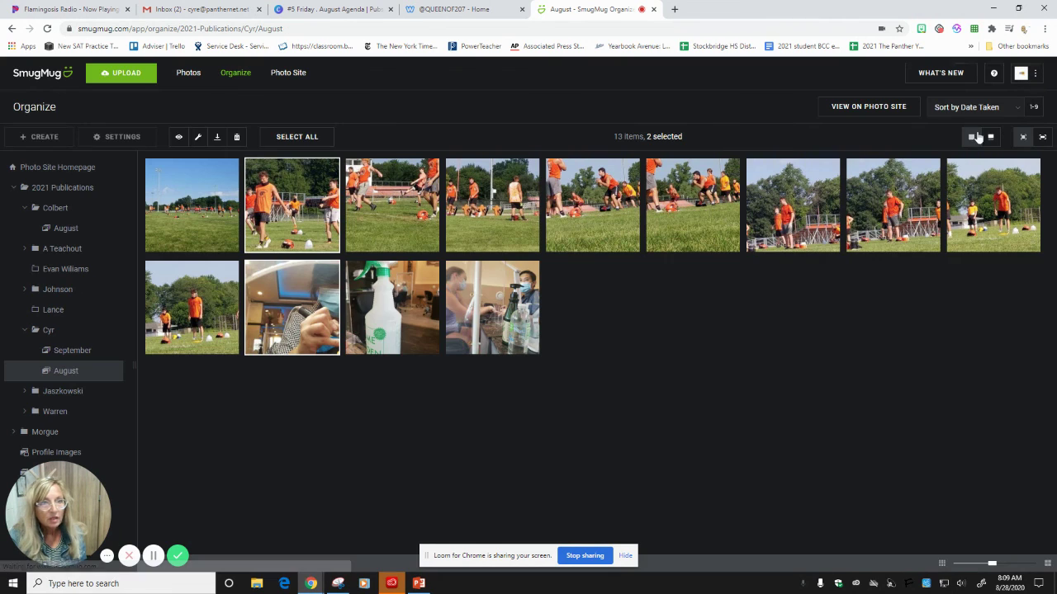